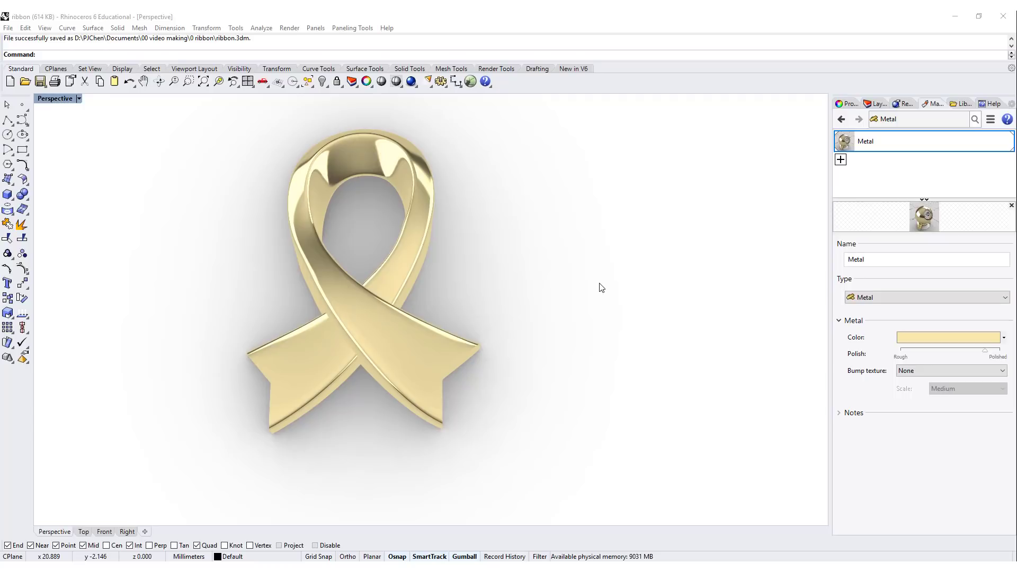
Orbit the Perspective view to swing the finished ribbon model to a new angle.
{"action": "right_click_drag", "start_coordinate": [599, 287], "coordinate": [415, 297]}
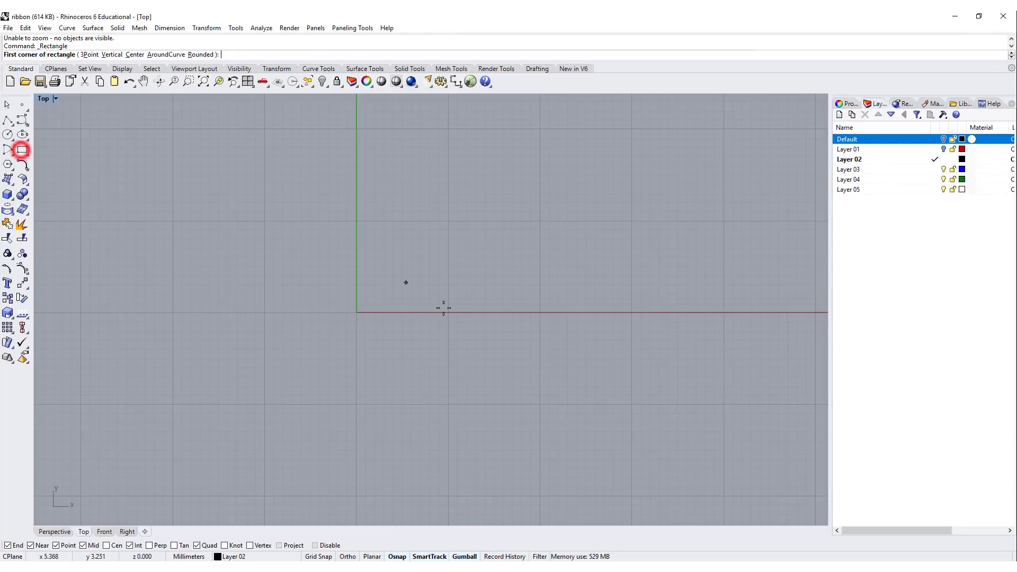
Draw a corner guide rectangle in the Top view and centre it on screen.
{"action": "left_click", "coordinate": [264, 404]}
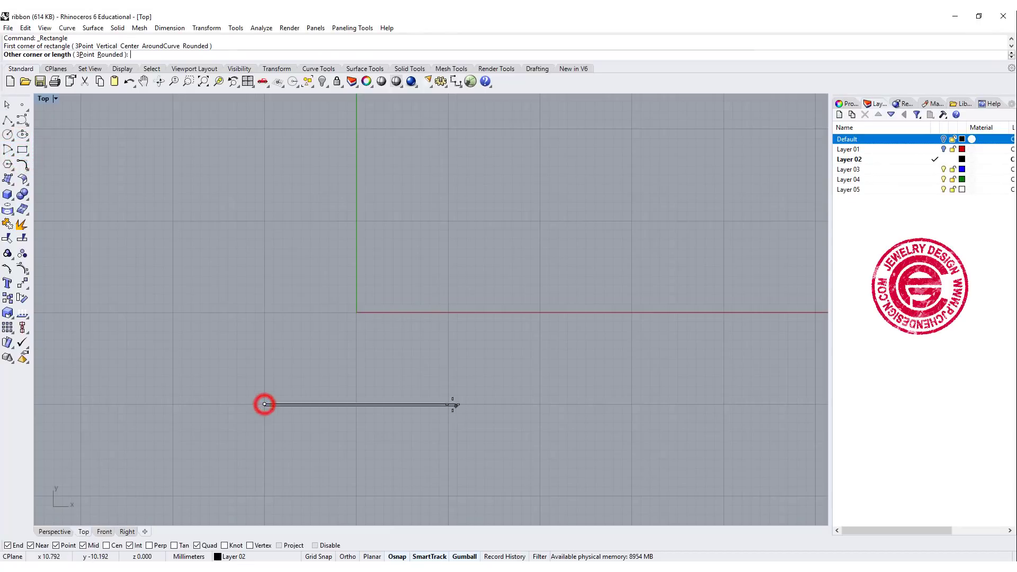
{"action": "left_click", "coordinate": [447, 129]}
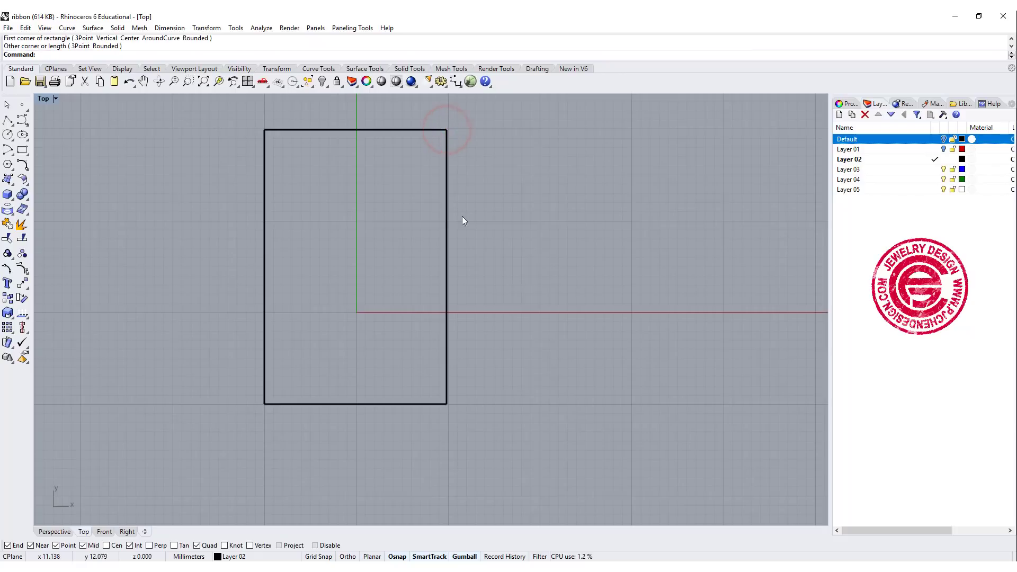
{"action": "scroll", "coordinate": [463, 220], "scroll_direction": "up", "scroll_amount": 2}
{"action": "right_click_drag", "start_coordinate": [463, 220], "coordinate": [545, 240]}
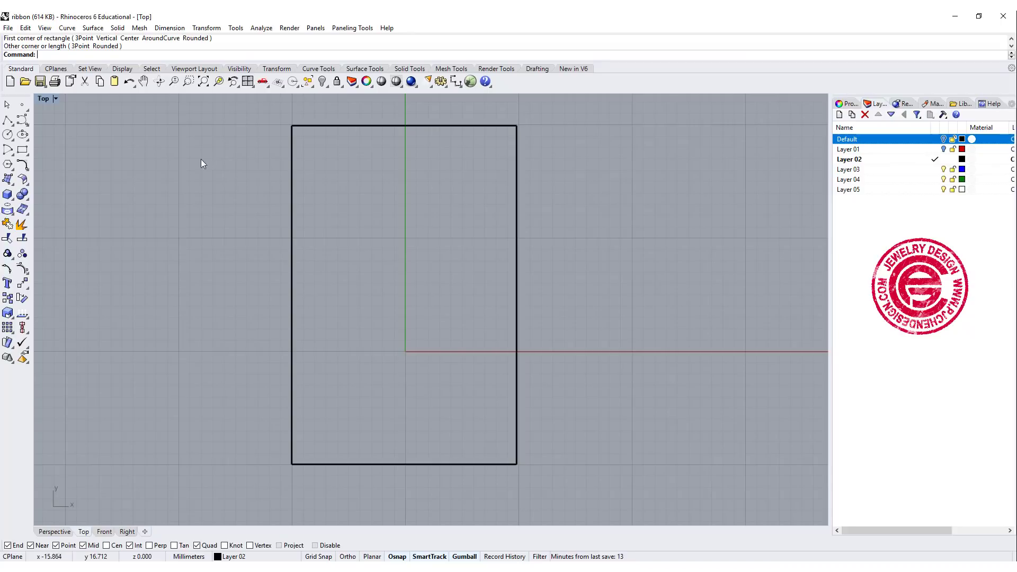
Start a control-point curve at the lower-left corner, rising up the right side and over the top.
{"action": "left_click", "coordinate": [21, 122]}
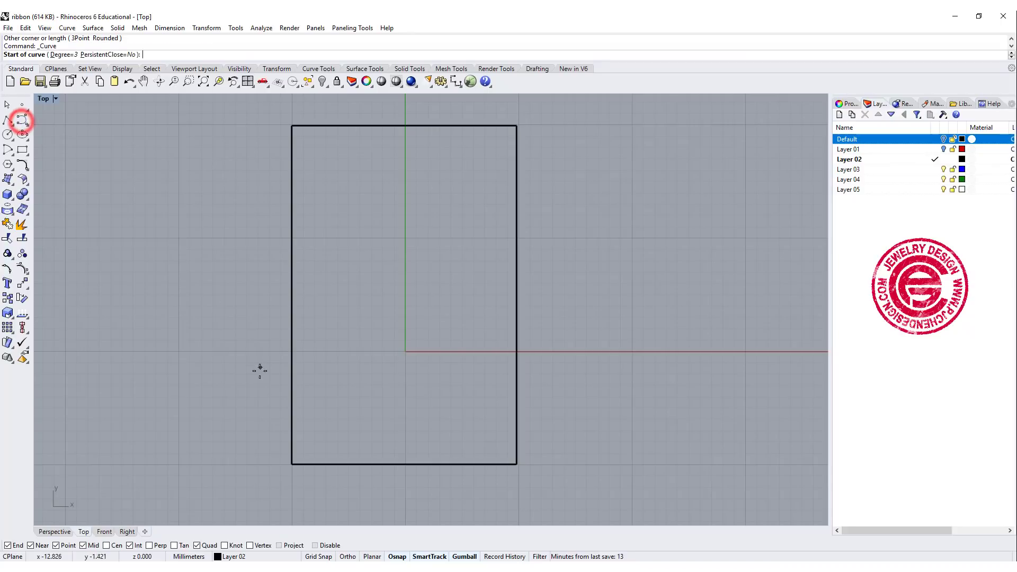
{"action": "left_click", "coordinate": [291, 464]}
{"action": "left_click", "coordinate": [357, 429]}
{"action": "left_click", "coordinate": [424, 376]}
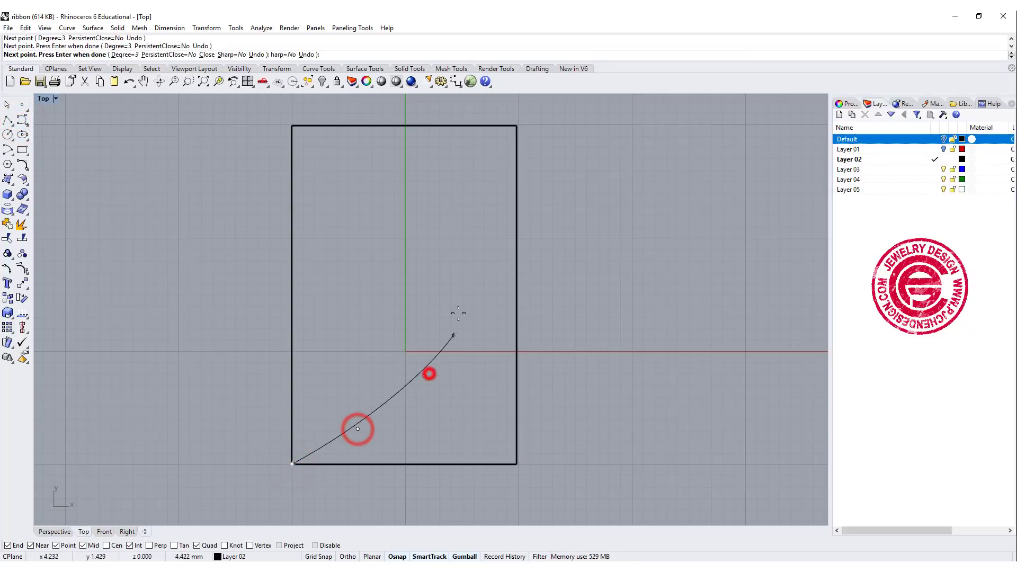
{"action": "left_click", "coordinate": [463, 294]}
{"action": "left_click", "coordinate": [480, 188]}
{"action": "left_click", "coordinate": [450, 142]}
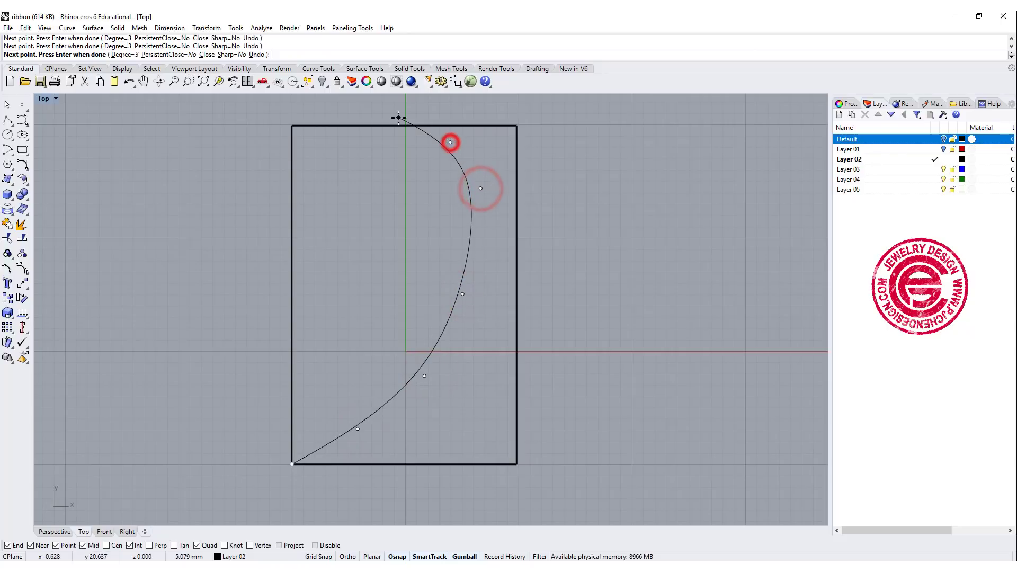
{"action": "left_click", "coordinate": [402, 125]}
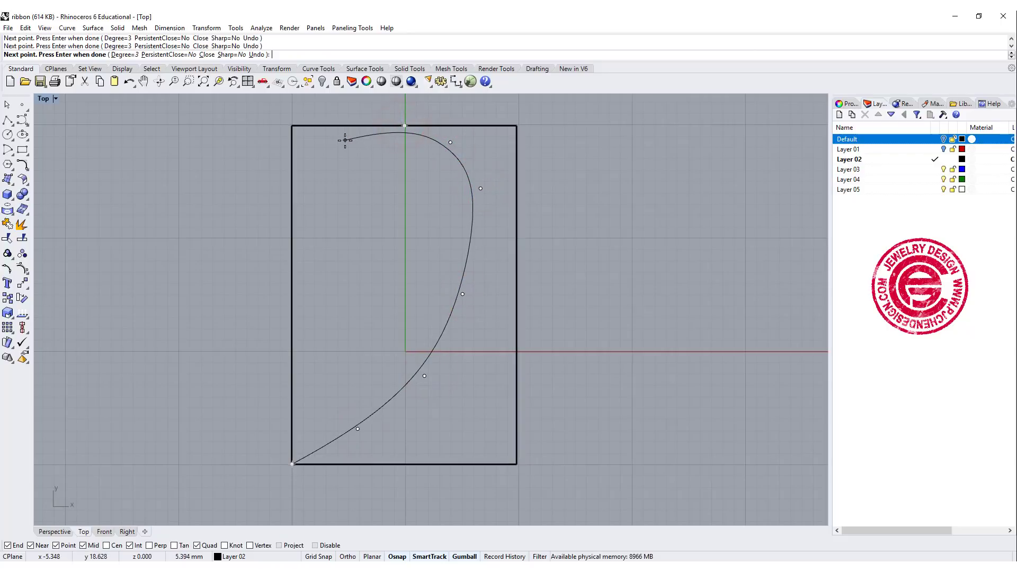
Bring the curve down the loop's left side, crossing to end at the lower-right corner.
{"action": "left_click", "coordinate": [345, 140]}
{"action": "left_click", "coordinate": [323, 190]}
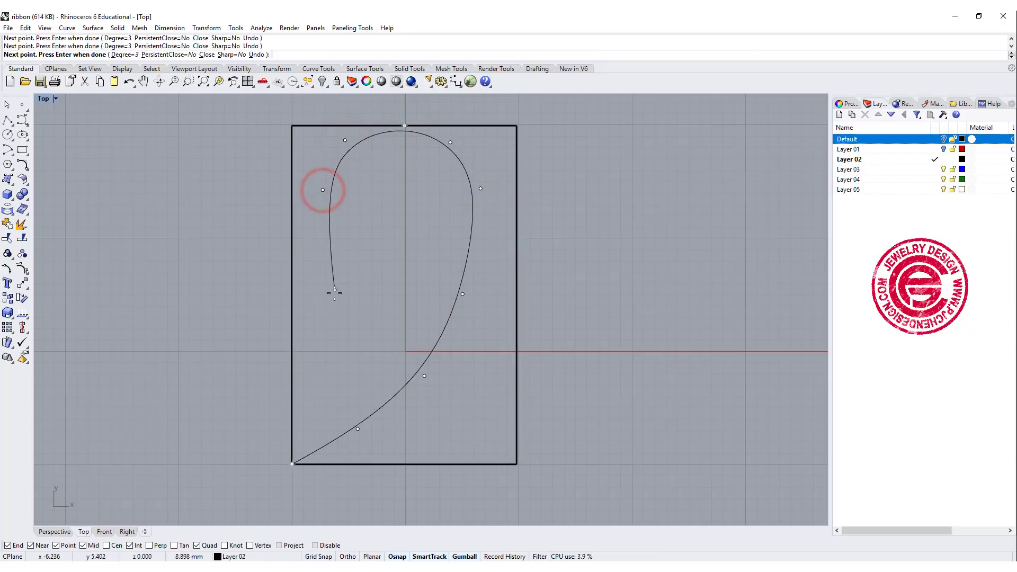
{"action": "left_click", "coordinate": [394, 375]}
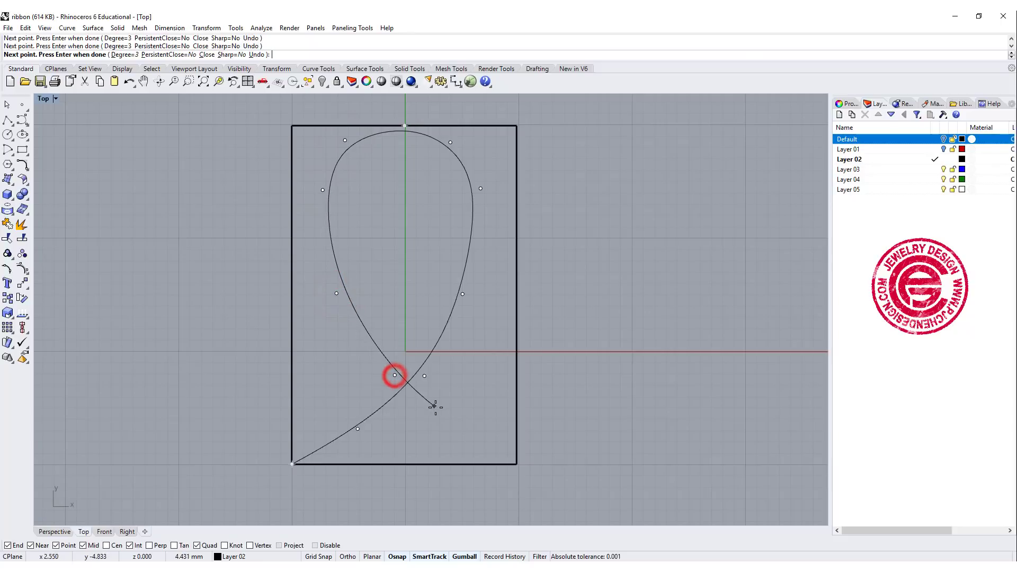
{"action": "left_click", "coordinate": [458, 430]}
{"action": "left_click", "coordinate": [515, 466]}
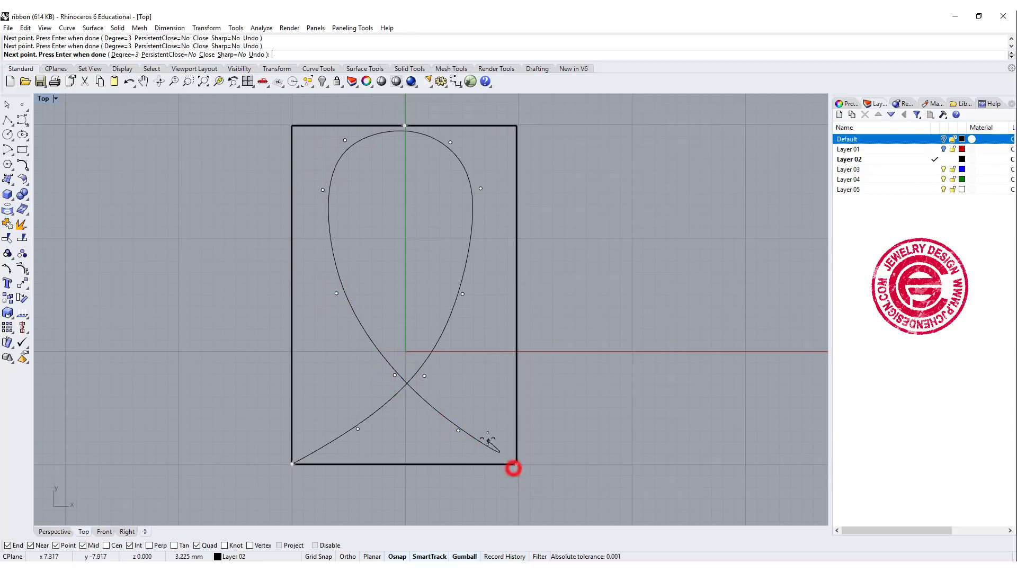
{"action": "key", "text": "Return"}
Nudge the loop's upper-right control point down and delete the guide rectangle.
{"action": "left_click", "coordinate": [469, 241]}
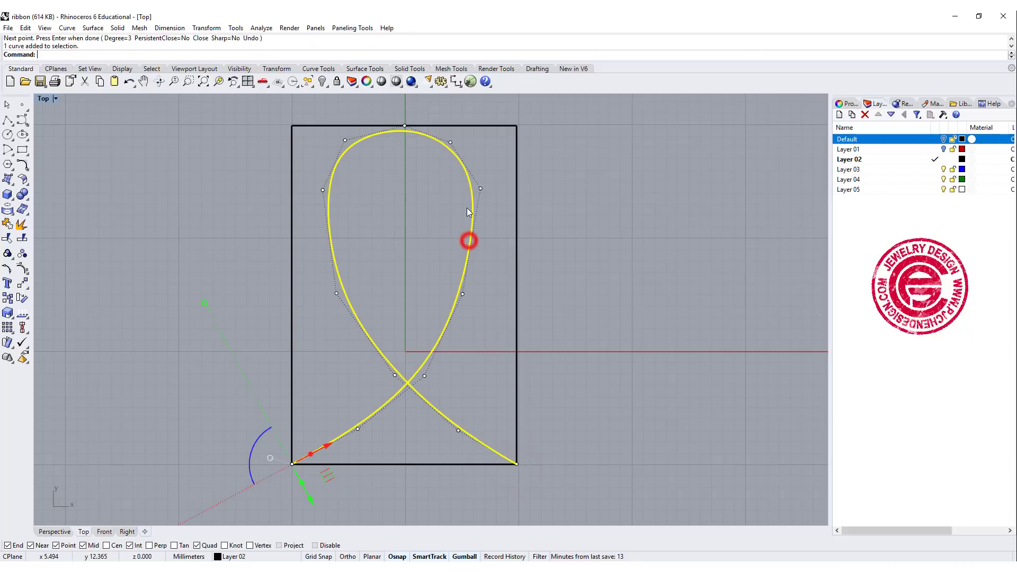
{"action": "left_click", "coordinate": [481, 189]}
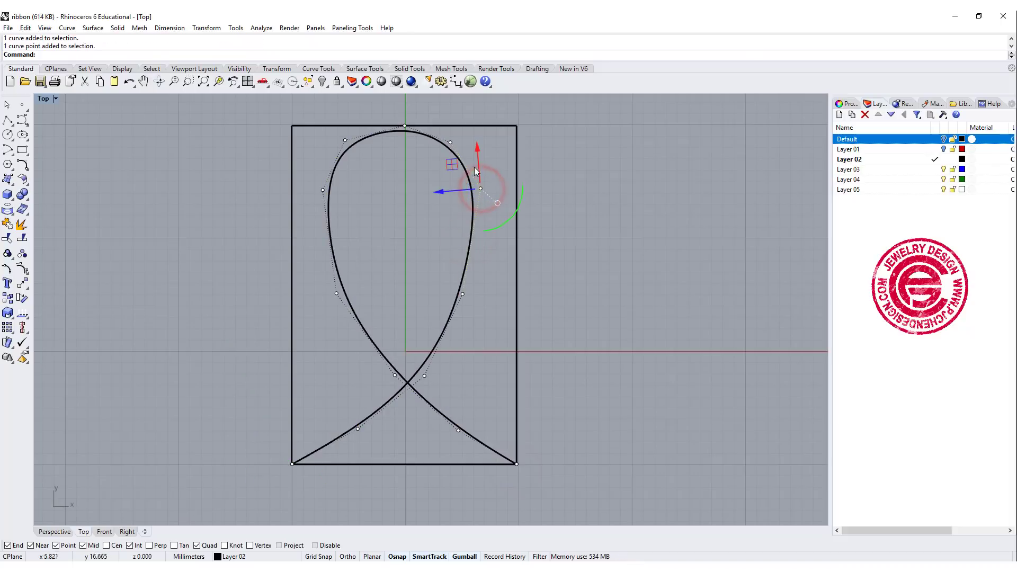
{"action": "left_click_drag", "start_coordinate": [452, 163], "coordinate": [451, 176]}
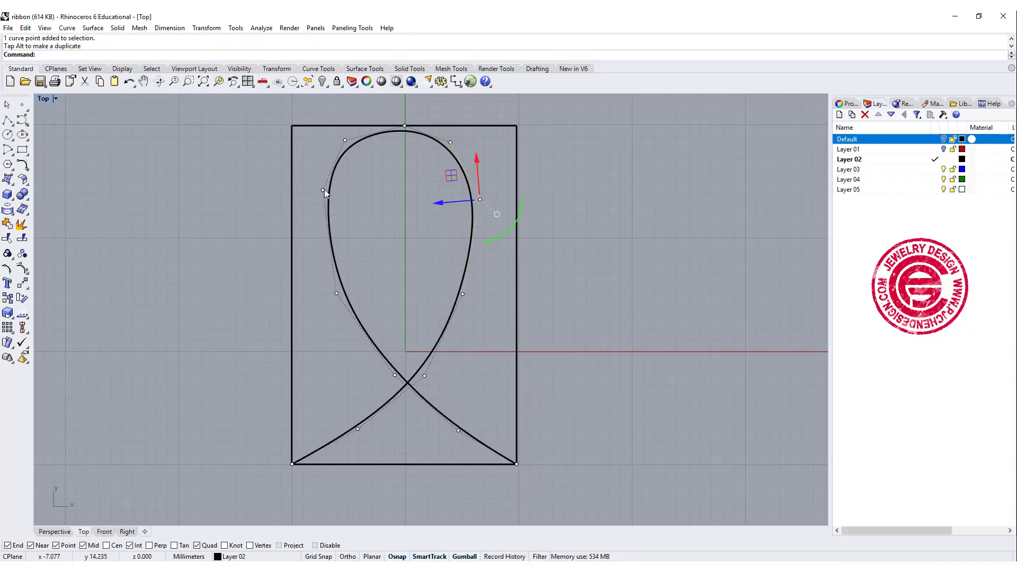
{"action": "left_click", "coordinate": [517, 197]}
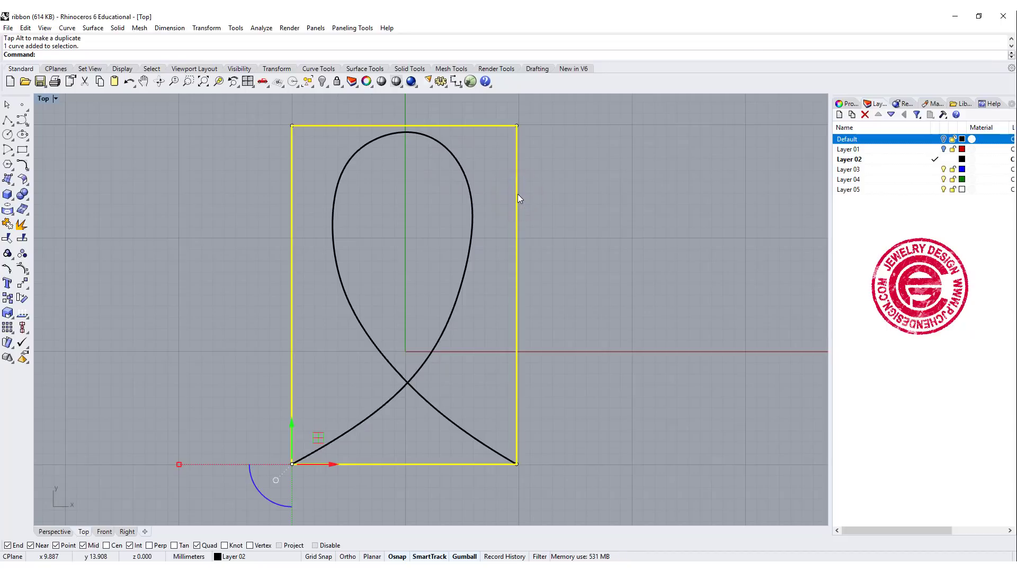
{"action": "key", "text": "Delete"}
Shift a control point on the loop's right side to refine its shape.
{"action": "left_click", "coordinate": [458, 281]}
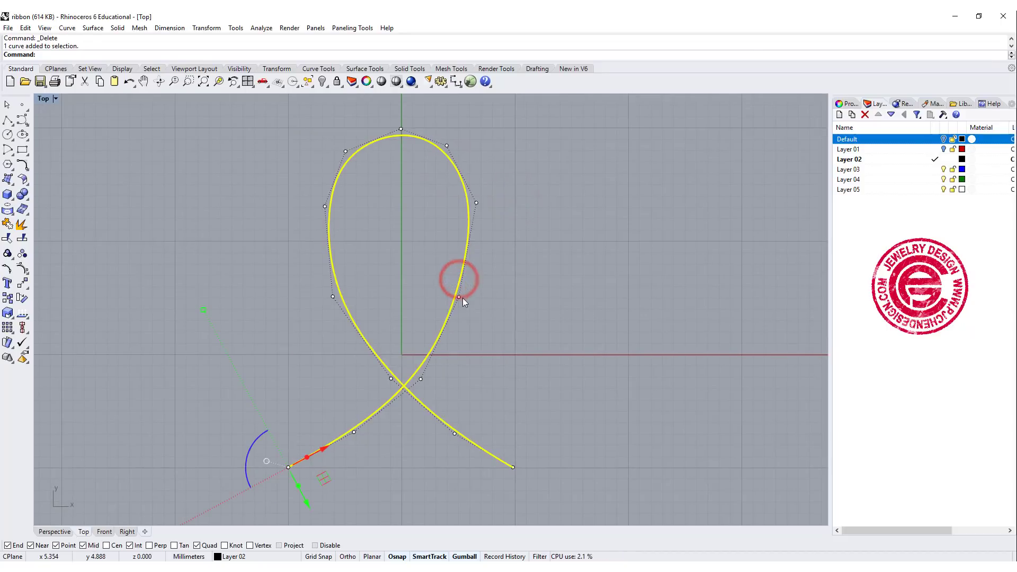
{"action": "left_click", "coordinate": [461, 295]}
{"action": "left_click_drag", "start_coordinate": [444, 270], "coordinate": [450, 269]}
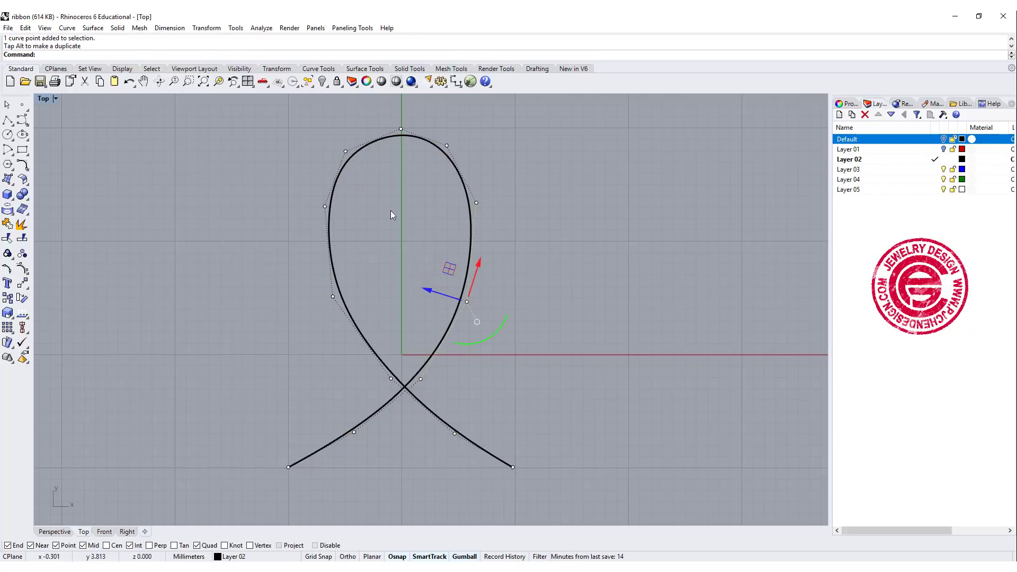
{"action": "left_click", "coordinate": [577, 299]}
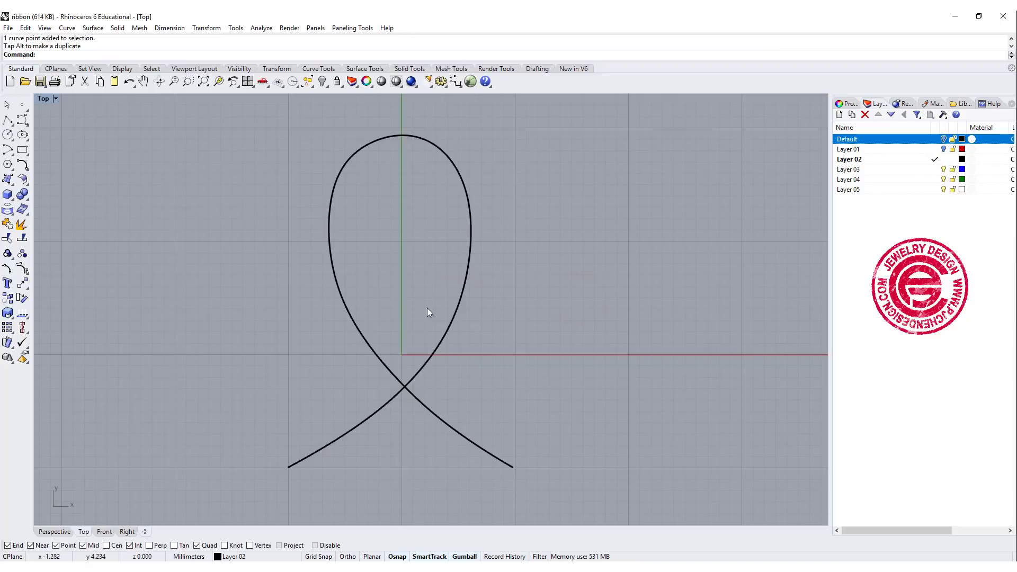
{"action": "right_click_drag", "start_coordinate": [448, 254], "coordinate": [427, 253]}
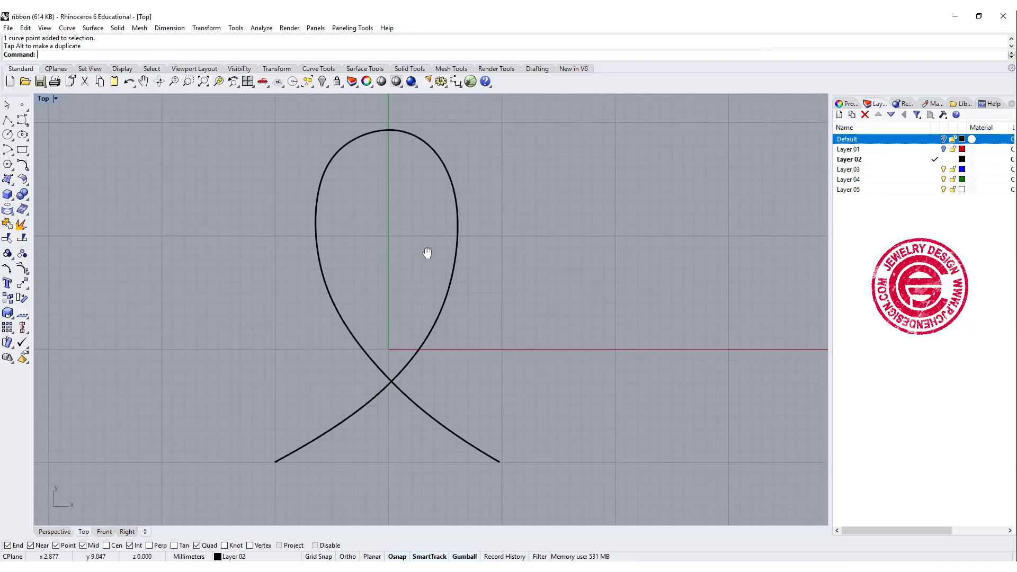
Draw a conic-corner rounded rectangle profile in the Right view at the loop's top point.
{"action": "double_click", "coordinate": [43, 100]}
{"action": "right_click_drag", "start_coordinate": [644, 199], "coordinate": [590, 213]}
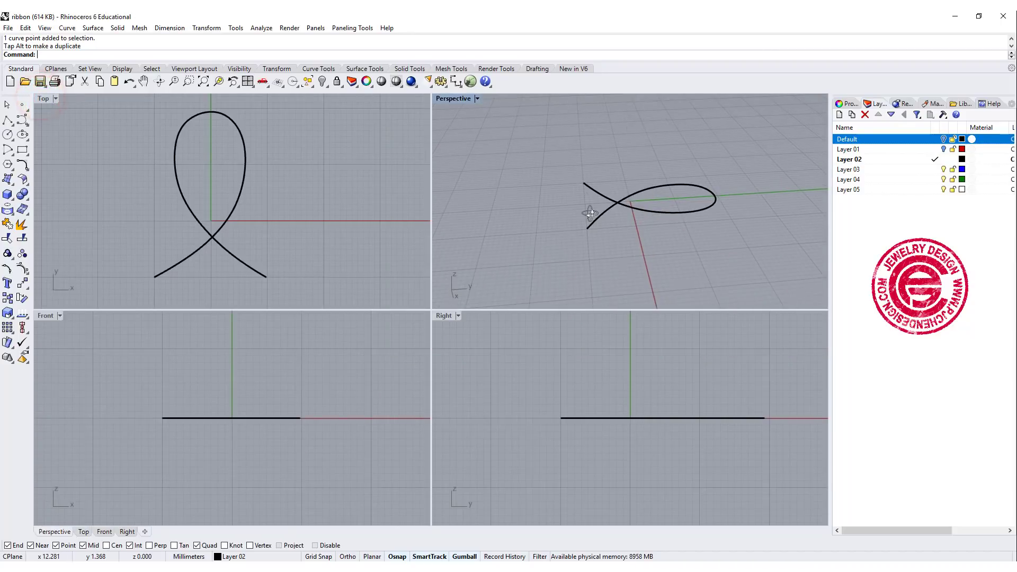
{"action": "right_click_drag", "start_coordinate": [676, 406], "coordinate": [597, 410]}
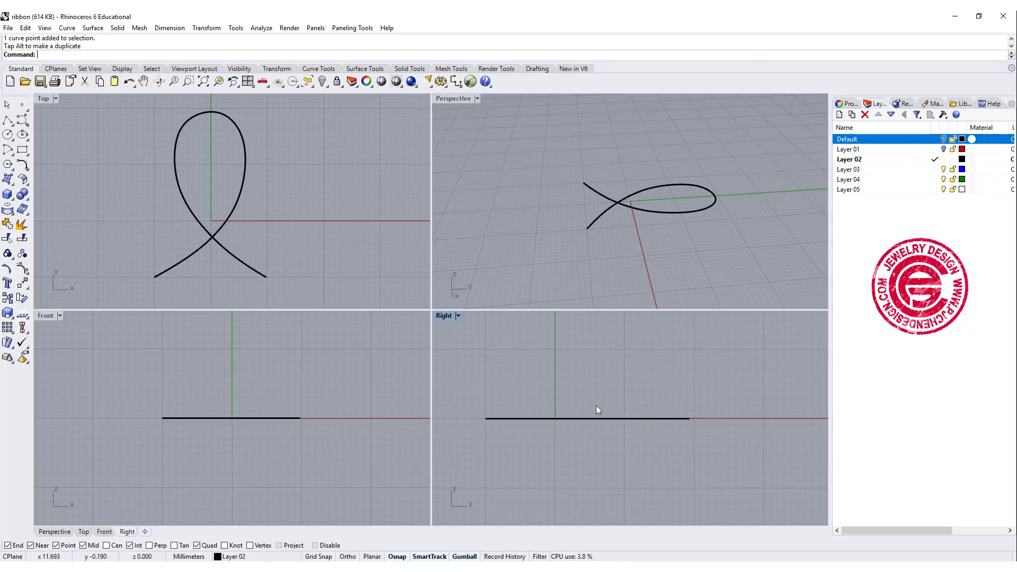
{"action": "left_click", "coordinate": [24, 155]}
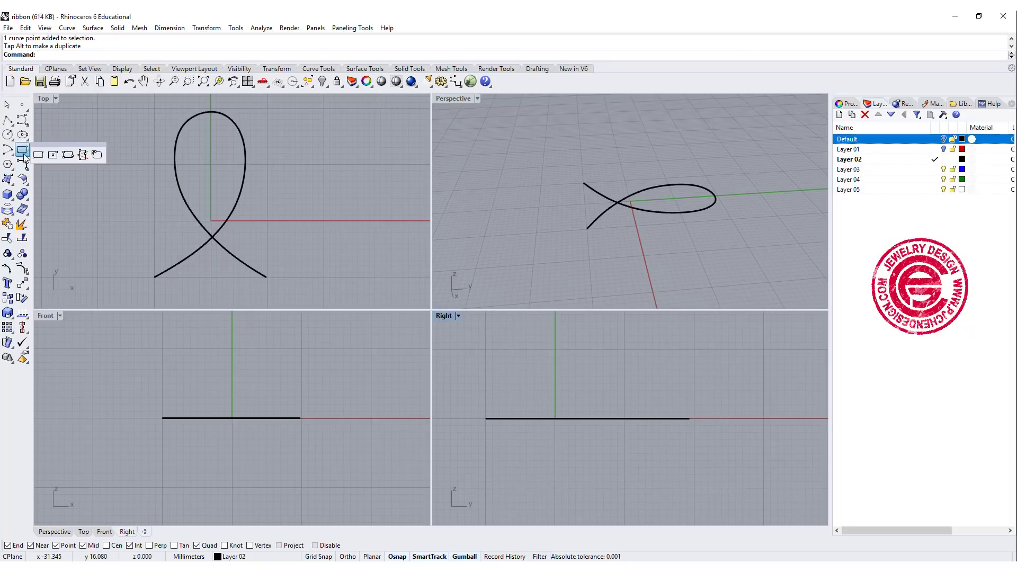
{"action": "left_click", "coordinate": [96, 154]}
{"action": "left_click", "coordinate": [692, 419]}
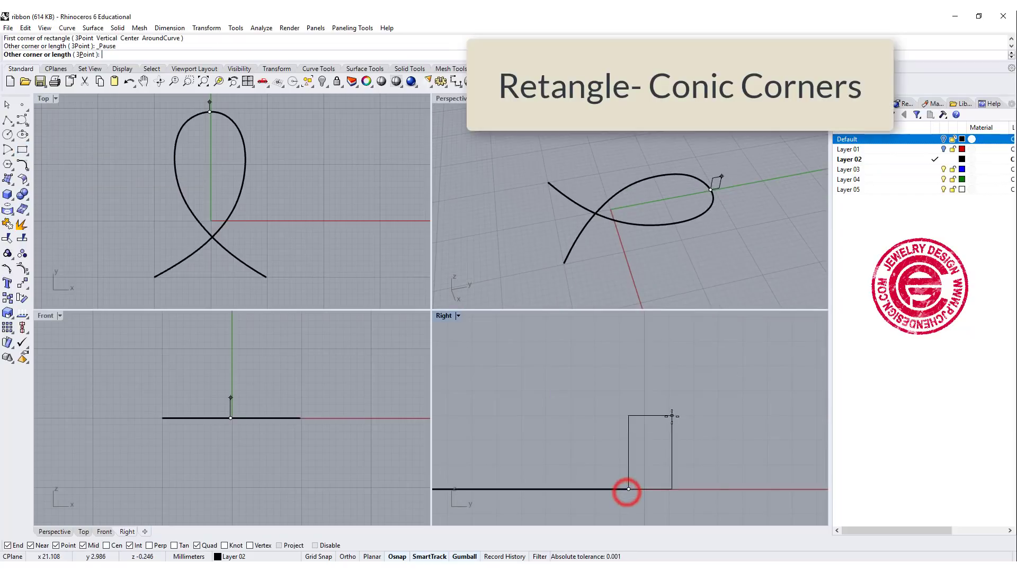
{"action": "left_click", "coordinate": [704, 434]}
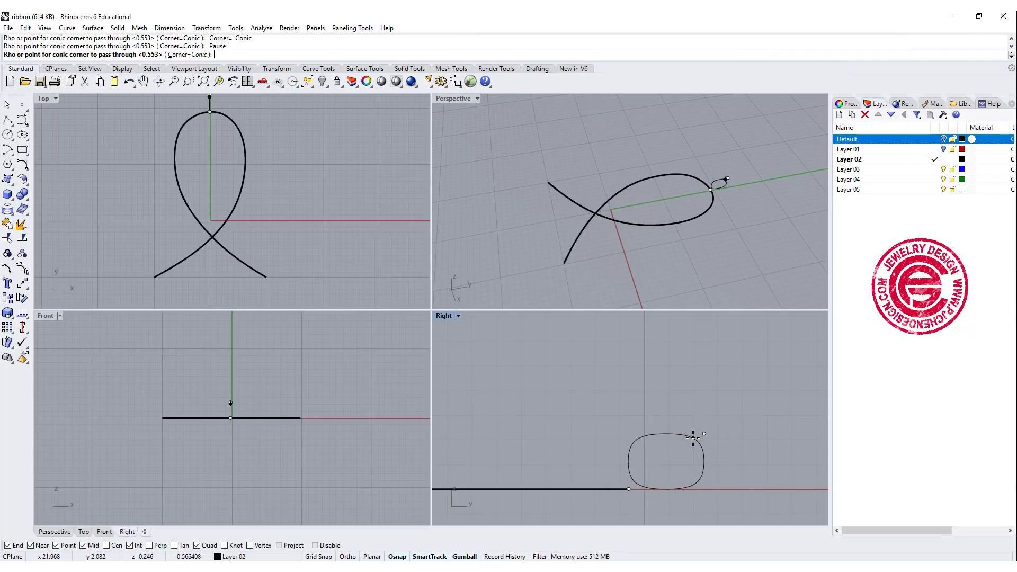
{"action": "left_click", "coordinate": [693, 437]}
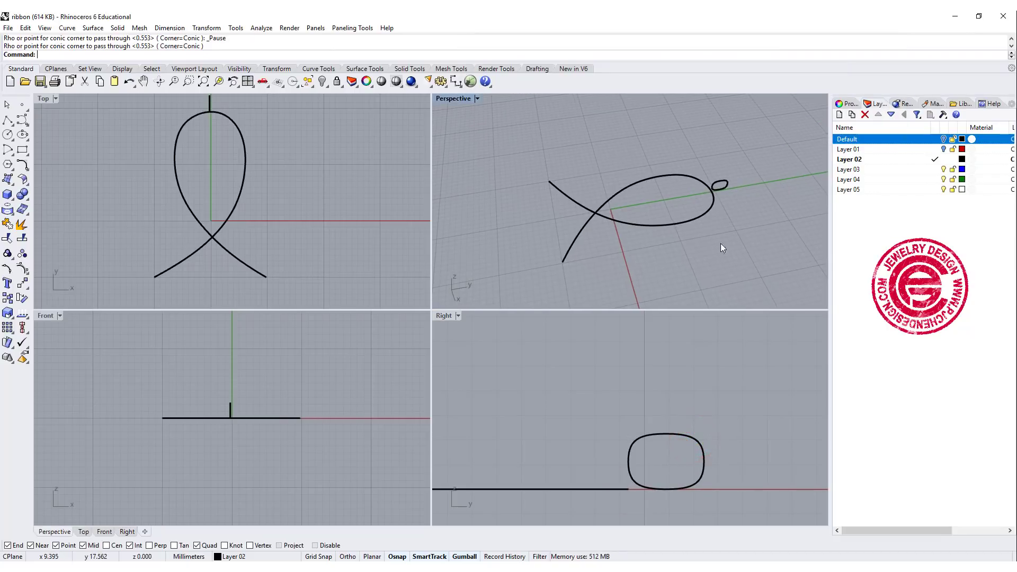
{"action": "left_click", "coordinate": [84, 532]}
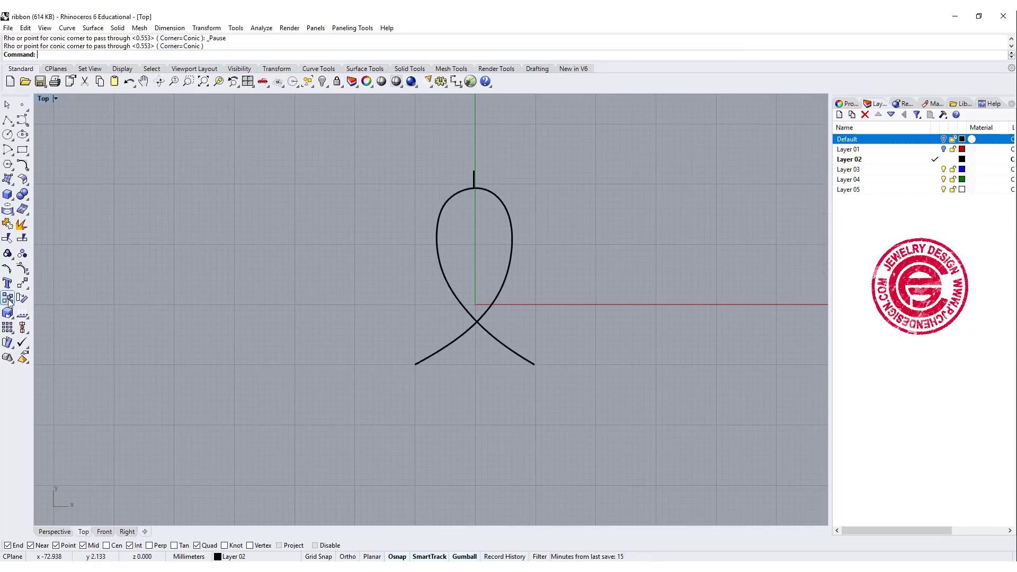
Copy the loop-top profile to the loop's left and right sides and both curve ends.
{"action": "left_click", "coordinate": [7, 298]}
{"action": "left_click", "coordinate": [475, 180]}
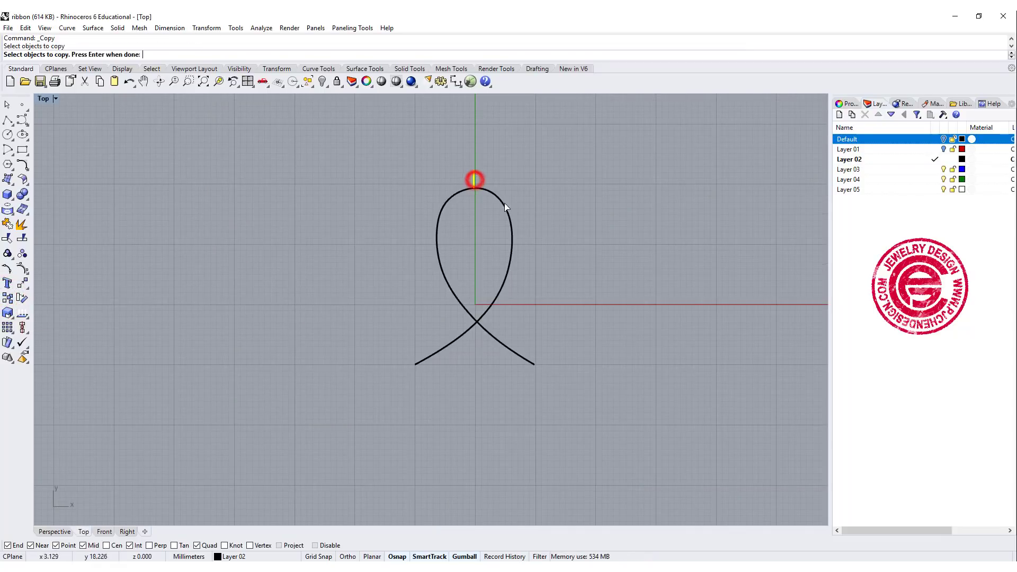
{"action": "scroll", "coordinate": [479, 199], "scroll_direction": "up", "scroll_amount": 3}
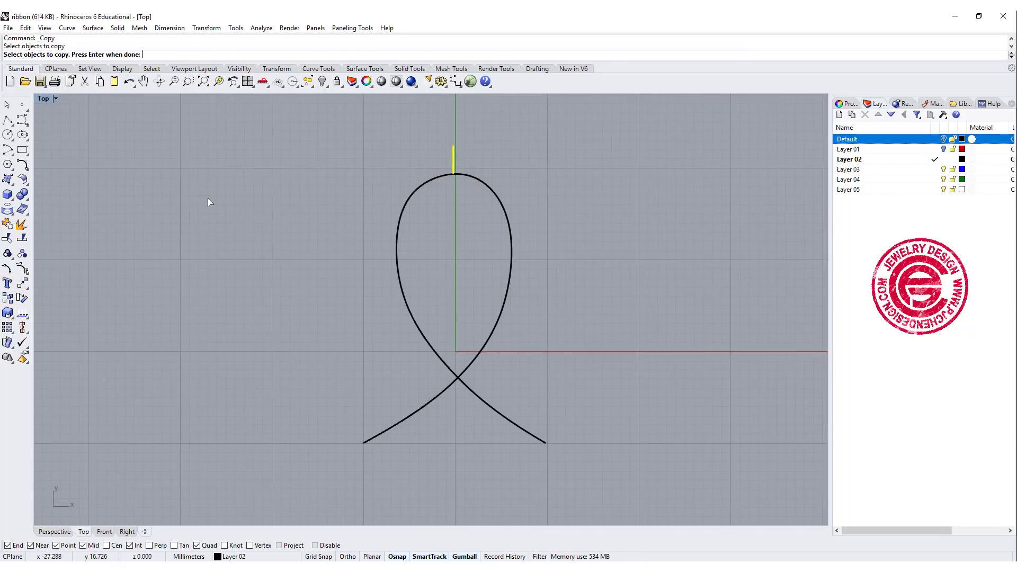
{"action": "key", "text": "Return"}
{"action": "left_click", "coordinate": [453, 159]}
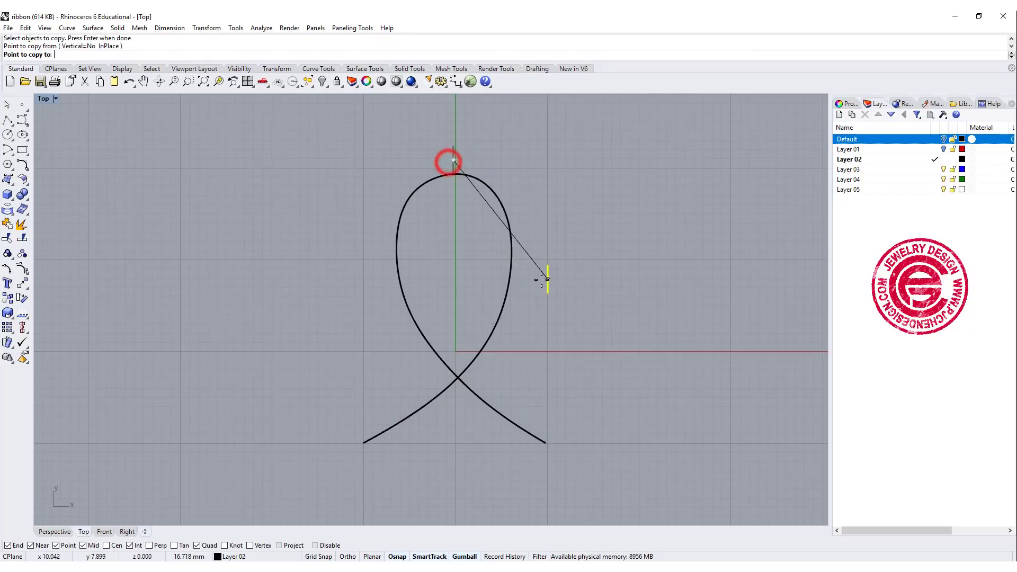
{"action": "left_click", "coordinate": [521, 278]}
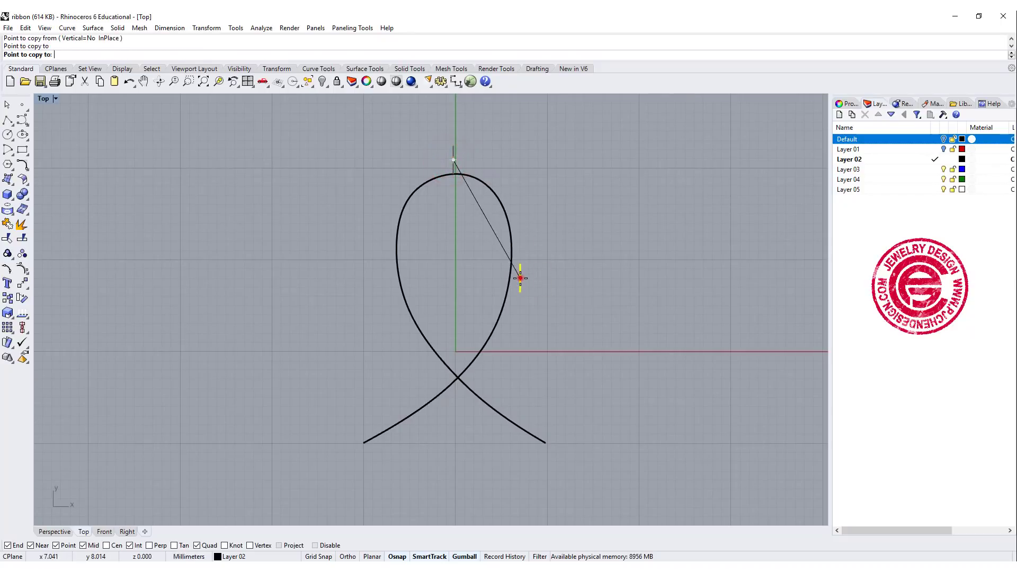
{"action": "left_click", "coordinate": [389, 289]}
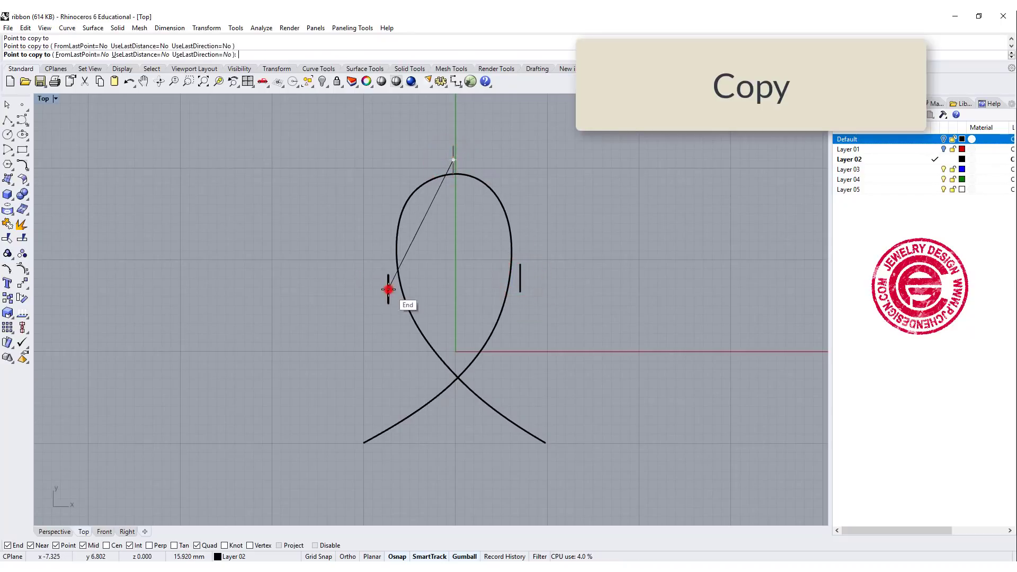
{"action": "left_click", "coordinate": [354, 447]}
{"action": "left_click", "coordinate": [547, 444]}
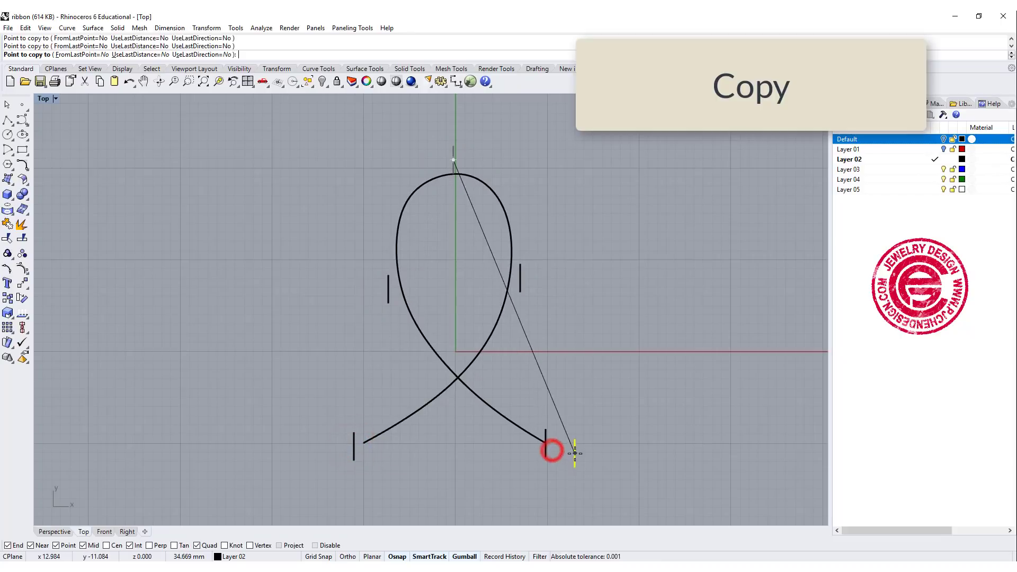
{"action": "key", "text": "Return"}
Rotate both loop-side profiles about 90° across the curve, moving the left one onto it.
{"action": "left_click", "coordinate": [519, 280]}
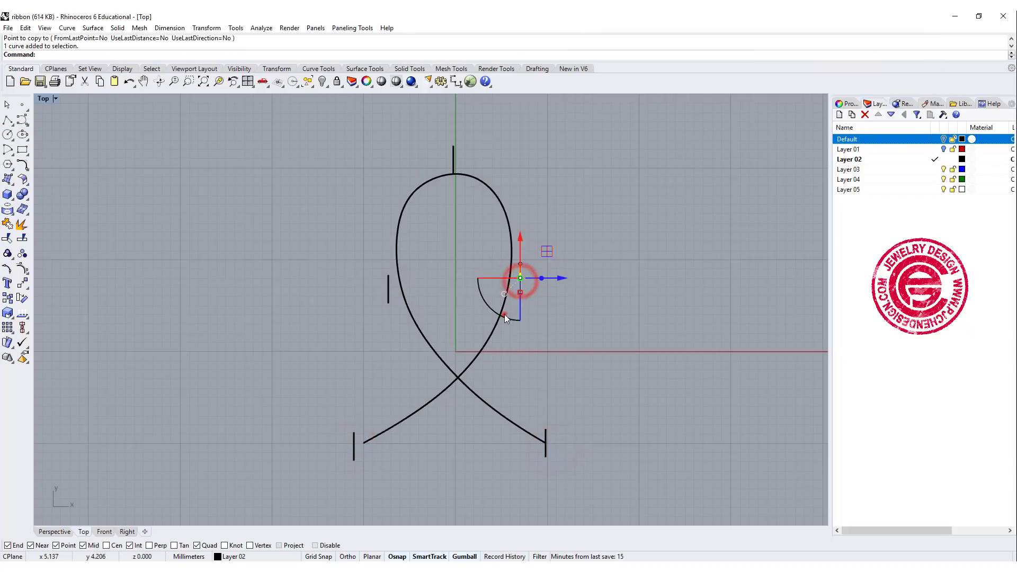
{"action": "left_click_drag", "start_coordinate": [504, 317], "coordinate": [574, 305]}
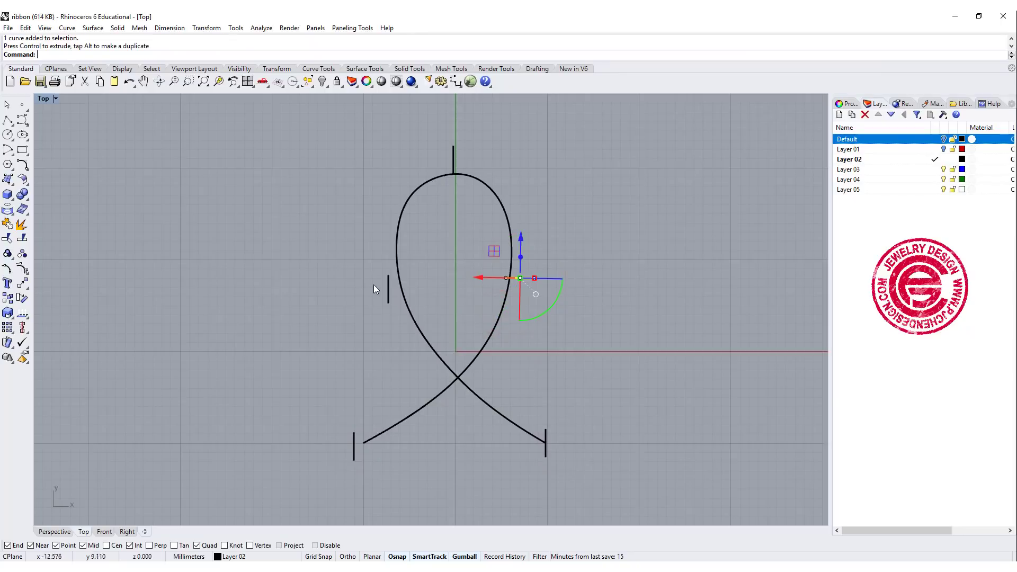
{"action": "left_click", "coordinate": [387, 291]}
{"action": "left_click_drag", "start_coordinate": [364, 320], "coordinate": [446, 329]}
{"action": "left_click_drag", "start_coordinate": [364, 261], "coordinate": [369, 254]}
Rotate the two end profiles across the curve and move the left-end one onto its end.
{"action": "right_click_drag", "start_coordinate": [530, 357], "coordinate": [521, 303]}
{"action": "left_click", "coordinate": [536, 401]}
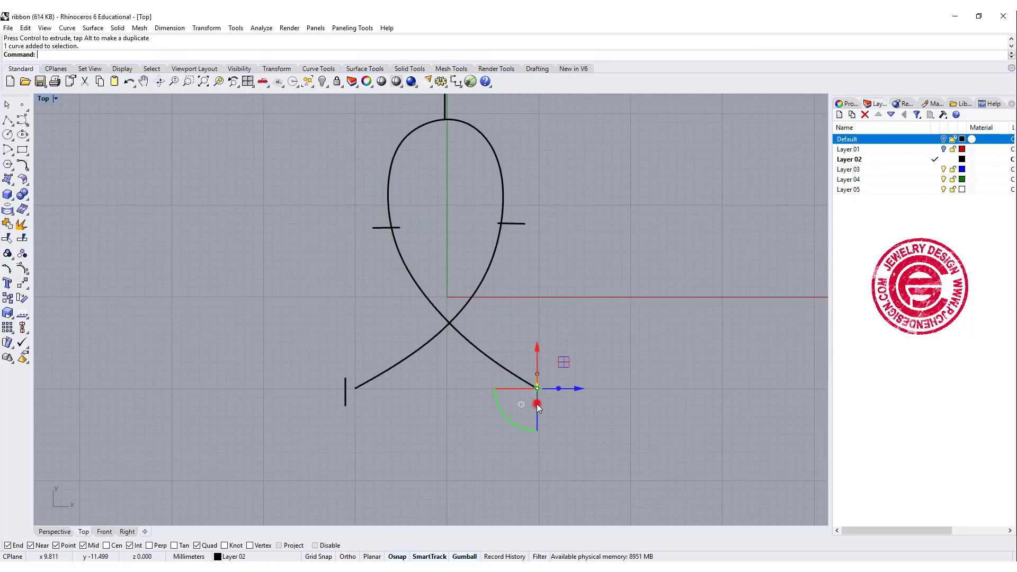
{"action": "left_click_drag", "start_coordinate": [508, 419], "coordinate": [491, 399]}
{"action": "left_click", "coordinate": [345, 403]}
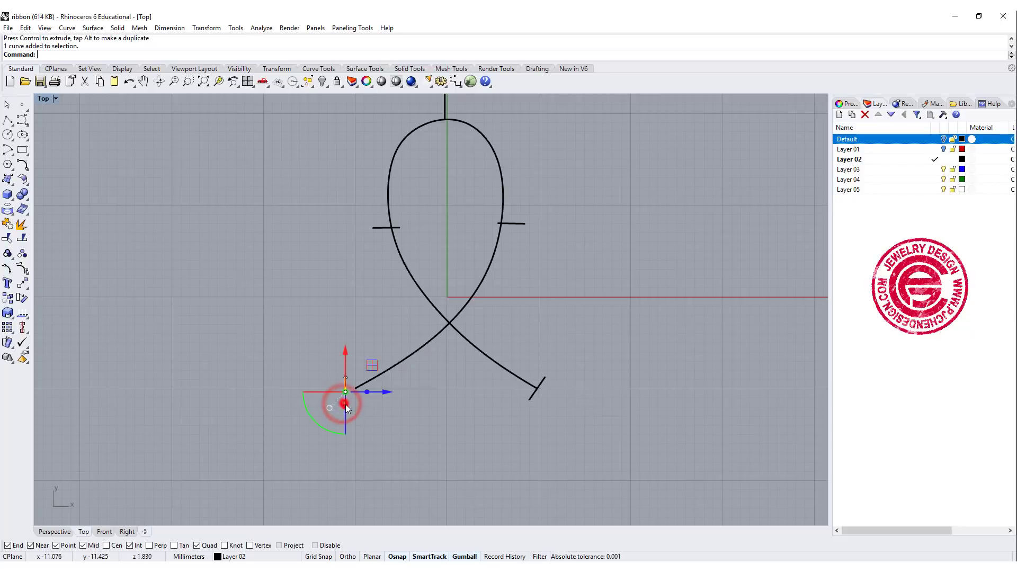
{"action": "mouse_move", "coordinate": [329, 435]}
{"action": "left_mouse_down"}
{"action": "mouse_move", "coordinate": [357, 440]}
{"action": "mouse_move", "coordinate": [348, 437]}
{"action": "left_mouse_up"}
{"action": "left_click_drag", "start_coordinate": [362, 356], "coordinate": [369, 353]}
{"action": "left_click", "coordinate": [481, 418]}
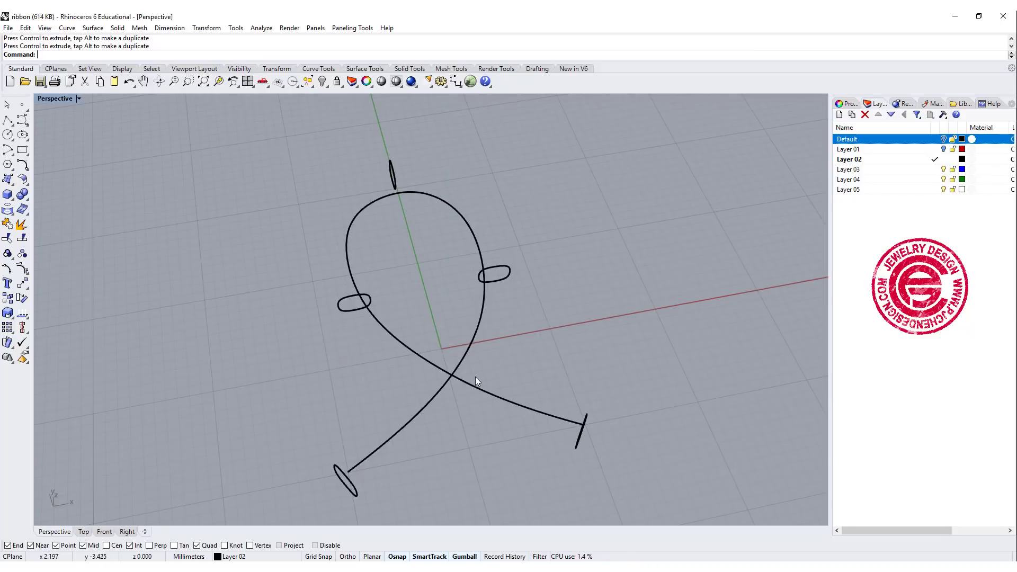
Raise two control points on the loop upward with the gumball Z arrow.
{"action": "right_click_drag", "start_coordinate": [504, 374], "coordinate": [404, 311]}
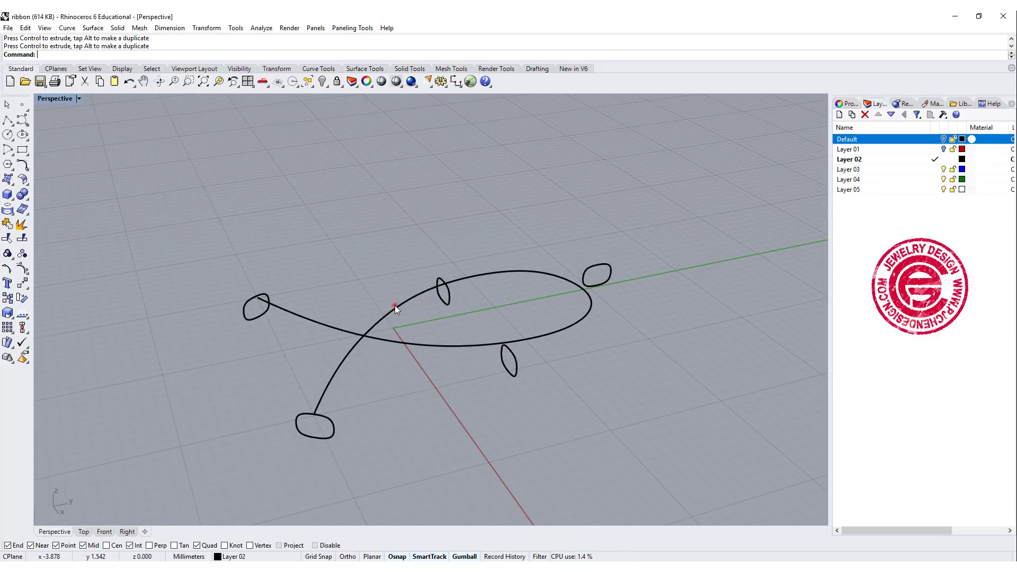
{"action": "left_click", "coordinate": [395, 305]}
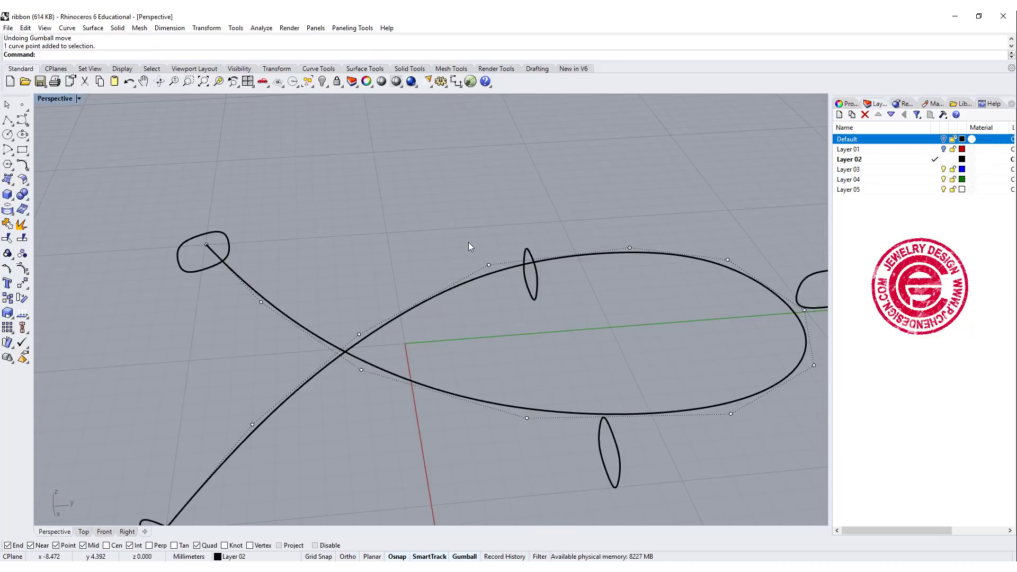
{"action": "left_click_drag", "start_coordinate": [468, 243], "coordinate": [502, 279]}
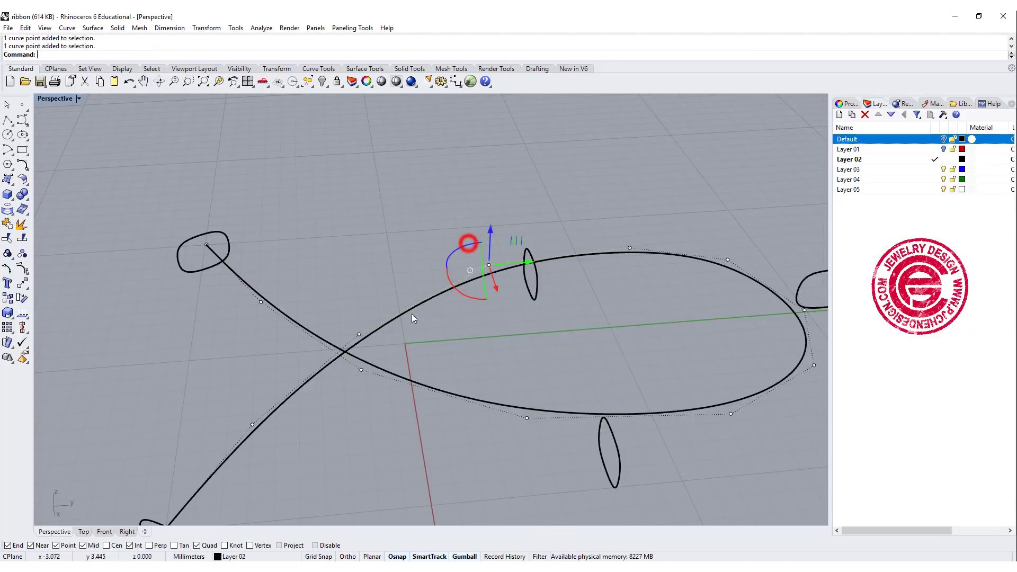
{"action": "left_click", "coordinate": [359, 332], "text": "shift"}
{"action": "left_click_drag", "start_coordinate": [428, 269], "coordinate": [428, 240]}
{"action": "left_click", "coordinate": [500, 341]}
Raise another control point of the curve and check it from a low, edge-on view.
{"action": "right_click_drag", "start_coordinate": [500, 341], "coordinate": [539, 303]}
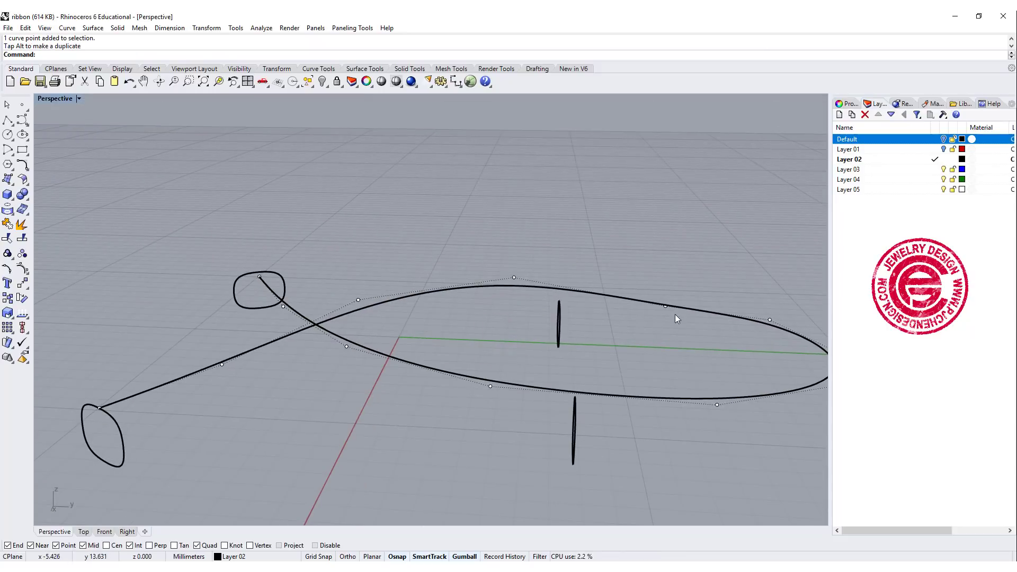
{"action": "left_click", "coordinate": [666, 306]}
{"action": "left_click_drag", "start_coordinate": [663, 268], "coordinate": [672, 256]}
{"action": "right_click_drag", "start_coordinate": [644, 260], "coordinate": [637, 368]}
{"action": "mouse_move", "coordinate": [624, 256]}
{"action": "right_mouse_down"}
{"action": "mouse_move", "coordinate": [525, 234]}
{"action": "mouse_move", "coordinate": [644, 283]}
{"action": "mouse_move", "coordinate": [632, 256]}
{"action": "right_mouse_up"}
Lift both loop-side profiles, then raise and stretch the left one to fit the curve.
{"action": "left_click", "coordinate": [539, 310]}
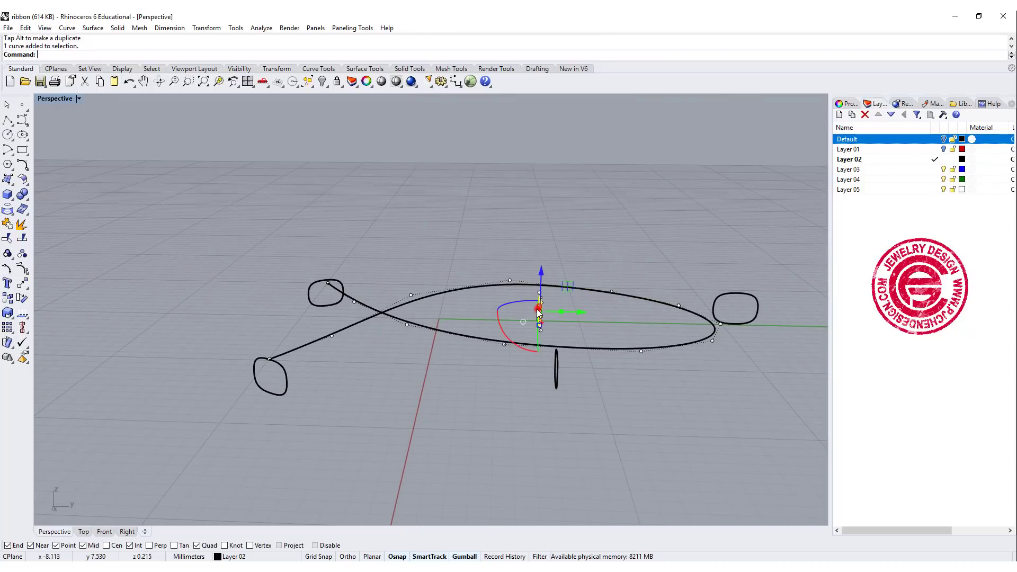
{"action": "left_click", "coordinate": [552, 376], "text": "shift"}
{"action": "right_click_drag", "start_coordinate": [517, 389], "coordinate": [641, 370]}
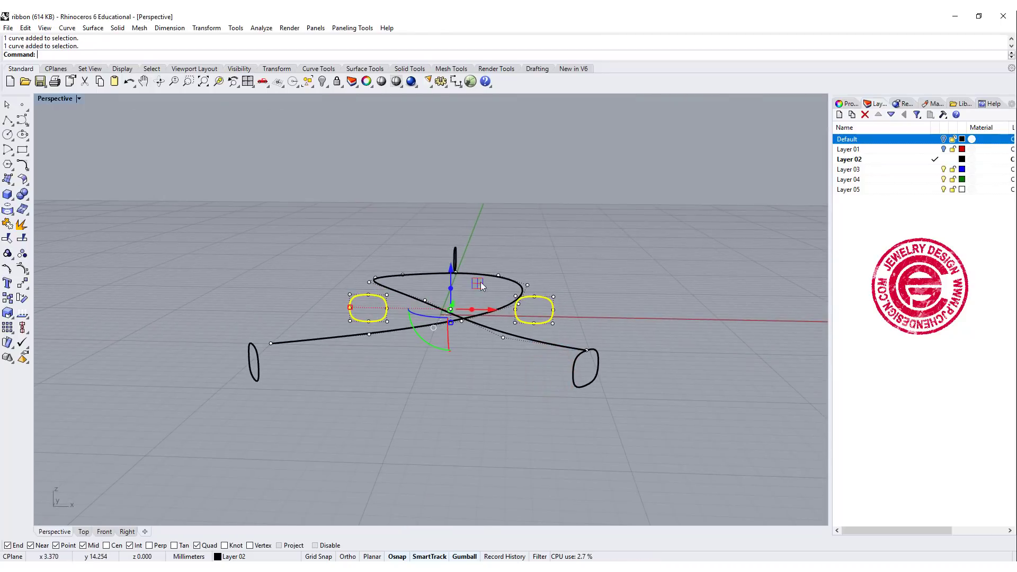
{"action": "left_click_drag", "start_coordinate": [452, 268], "coordinate": [453, 257]}
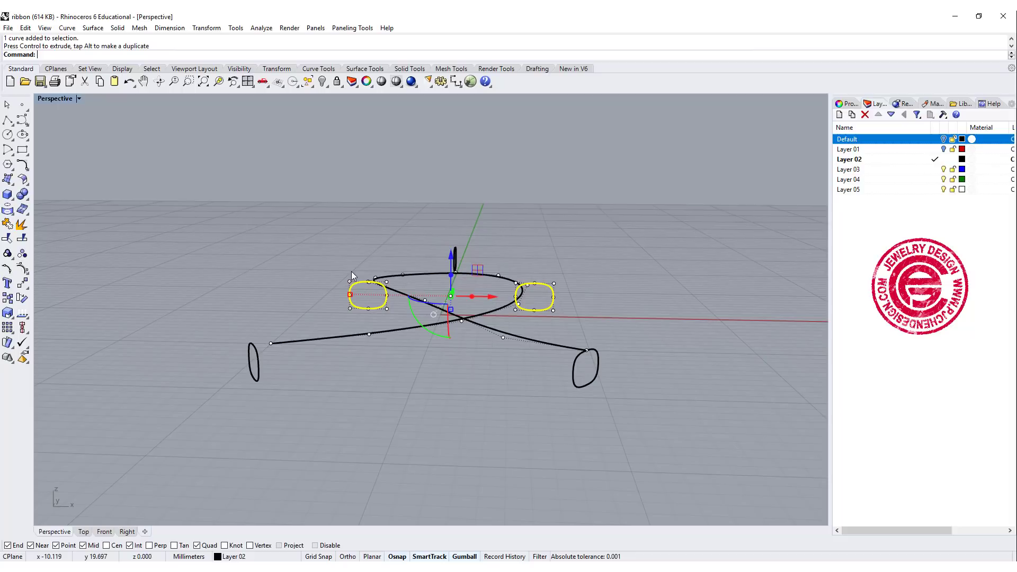
{"action": "left_click", "coordinate": [355, 280]}
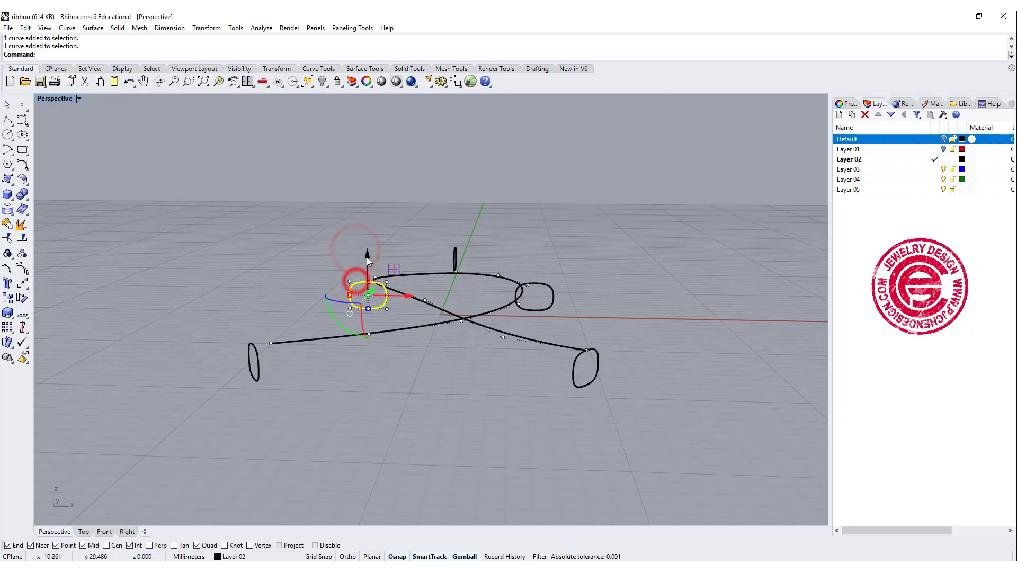
{"action": "left_click_drag", "start_coordinate": [367, 256], "coordinate": [476, 244]}
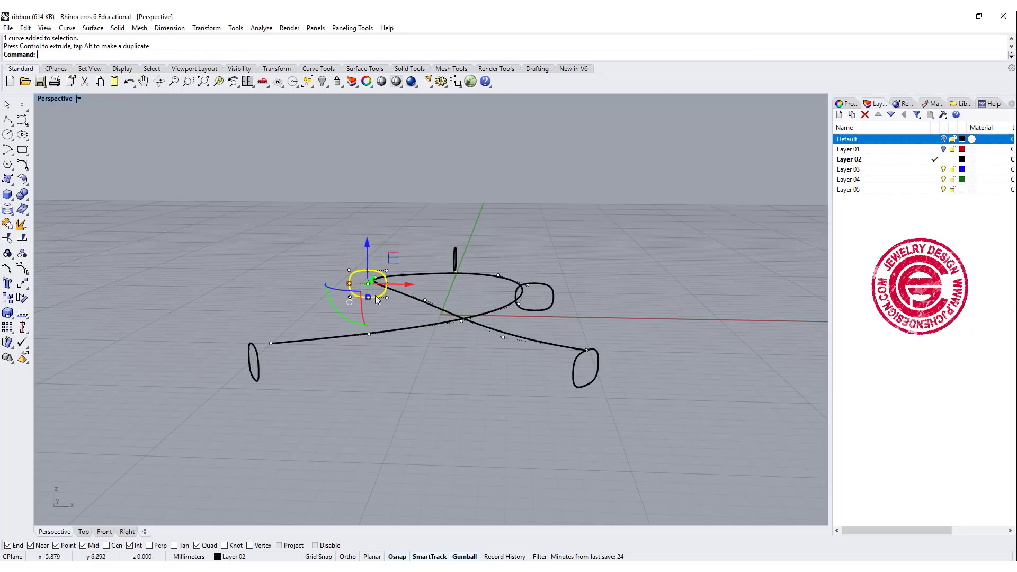
{"action": "right_click_drag", "start_coordinate": [415, 312], "coordinate": [401, 327]}
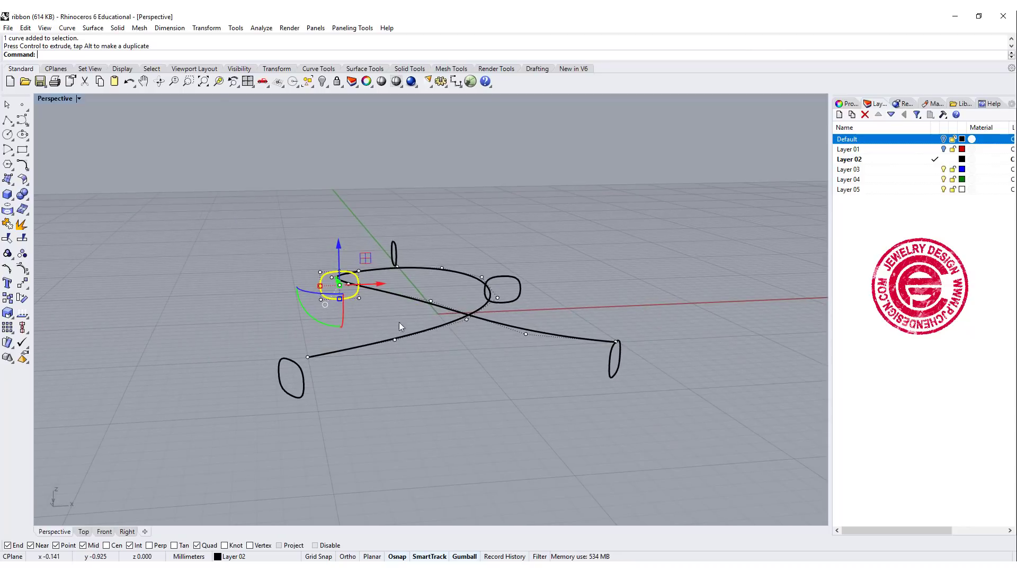
{"action": "left_click_drag", "start_coordinate": [340, 298], "coordinate": [341, 308]}
{"action": "left_click_drag", "start_coordinate": [339, 246], "coordinate": [340, 250]}
{"action": "left_click", "coordinate": [611, 264]}
Lift both end profiles and move the left-end profile onto the curve's end.
{"action": "right_click_drag", "start_coordinate": [601, 266], "coordinate": [605, 339]}
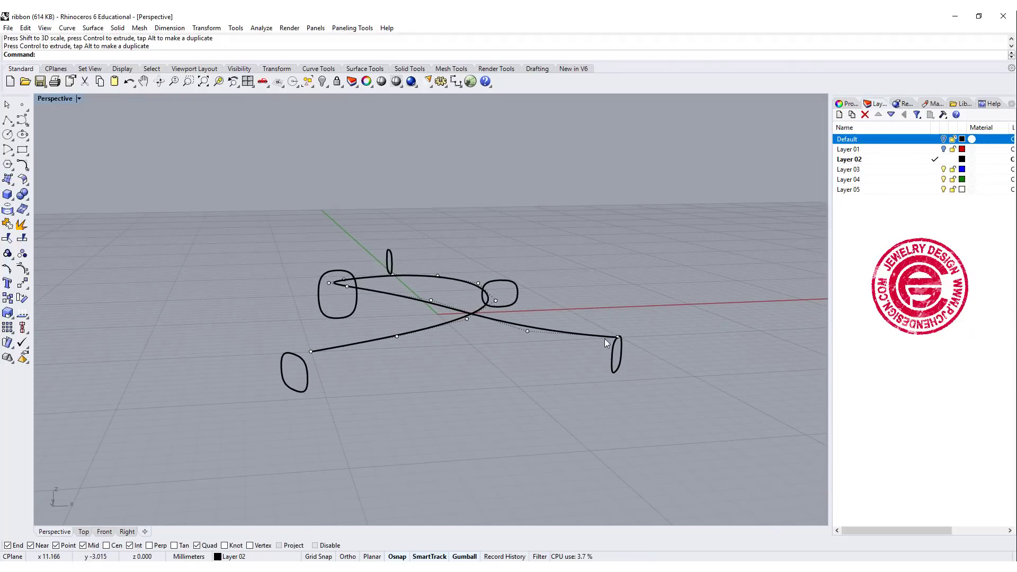
{"action": "left_click", "coordinate": [611, 366]}
{"action": "left_click", "coordinate": [307, 379], "text": "shift"}
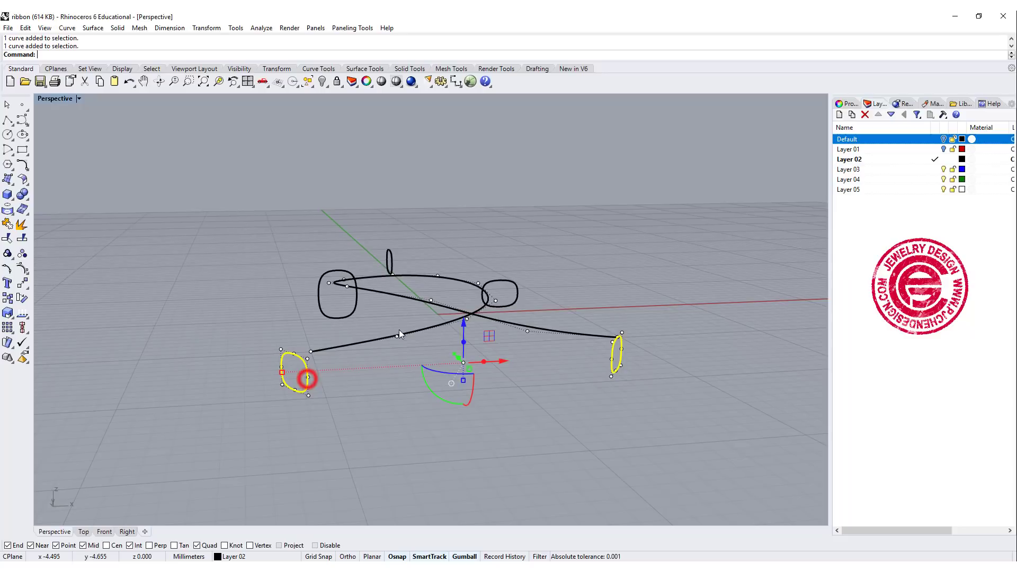
{"action": "left_click_drag", "start_coordinate": [463, 342], "coordinate": [466, 312]}
{"action": "left_click", "coordinate": [625, 264]}
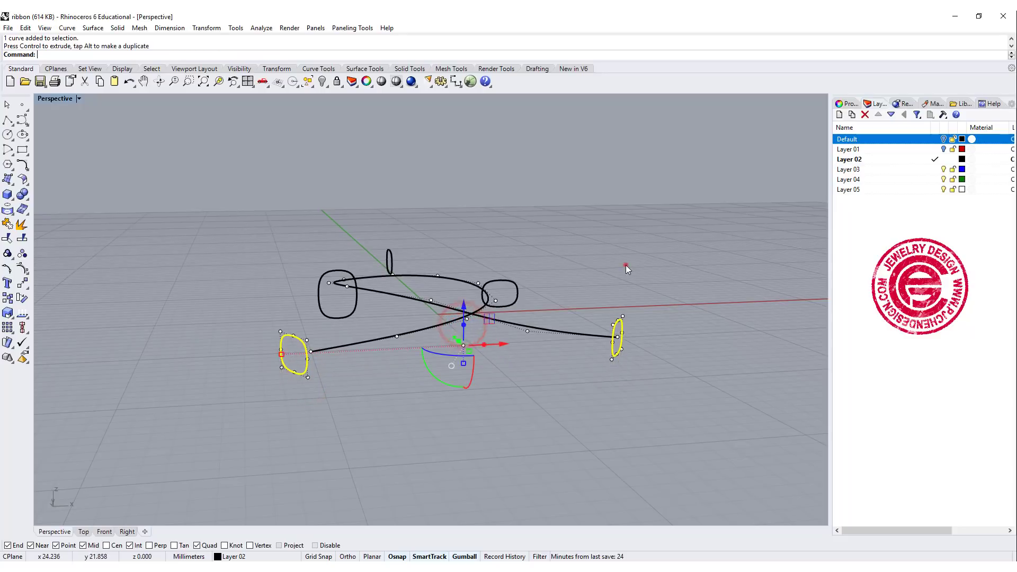
{"action": "right_click_drag", "start_coordinate": [625, 264], "coordinate": [562, 265]}
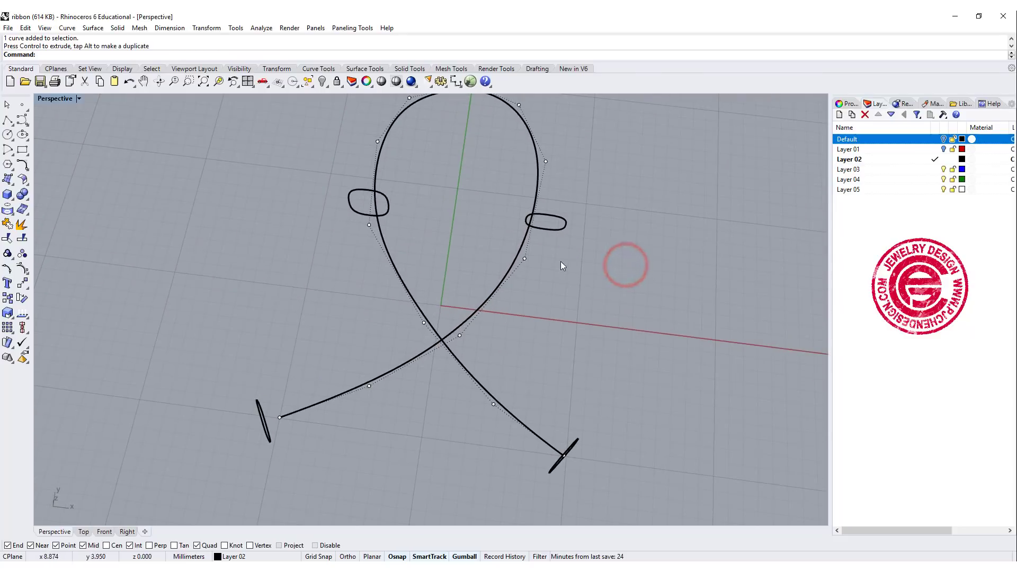
{"action": "left_click", "coordinate": [261, 427]}
{"action": "left_click_drag", "start_coordinate": [292, 395], "coordinate": [303, 391]}
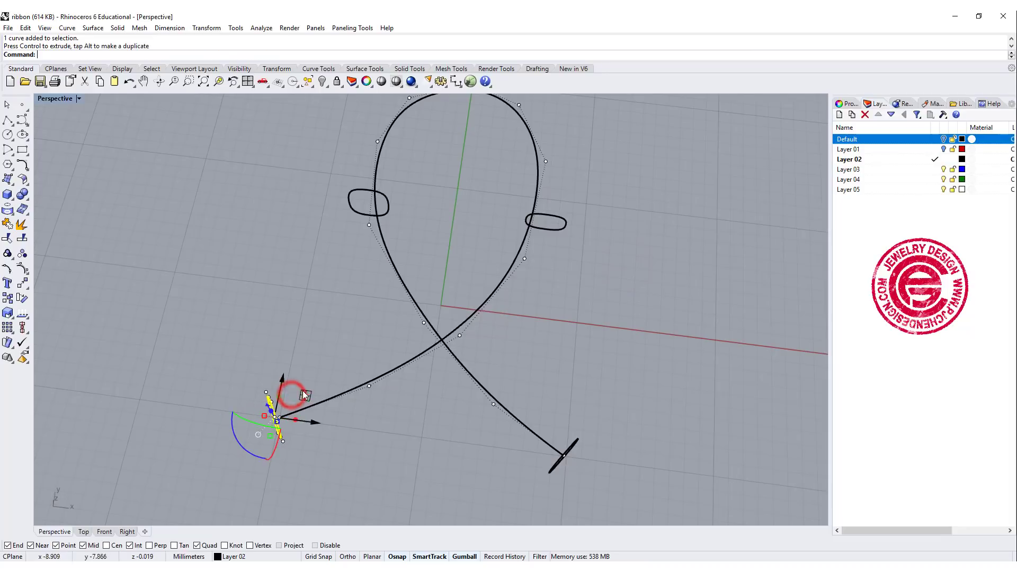
{"action": "left_click", "coordinate": [622, 345]}
Tilt the right-end profile to lean with the curve and move it onto the curve's end.
{"action": "right_click_drag", "start_coordinate": [627, 273], "coordinate": [559, 358], "text": "shift"}
{"action": "right_click_drag", "start_coordinate": [558, 357], "coordinate": [424, 233]}
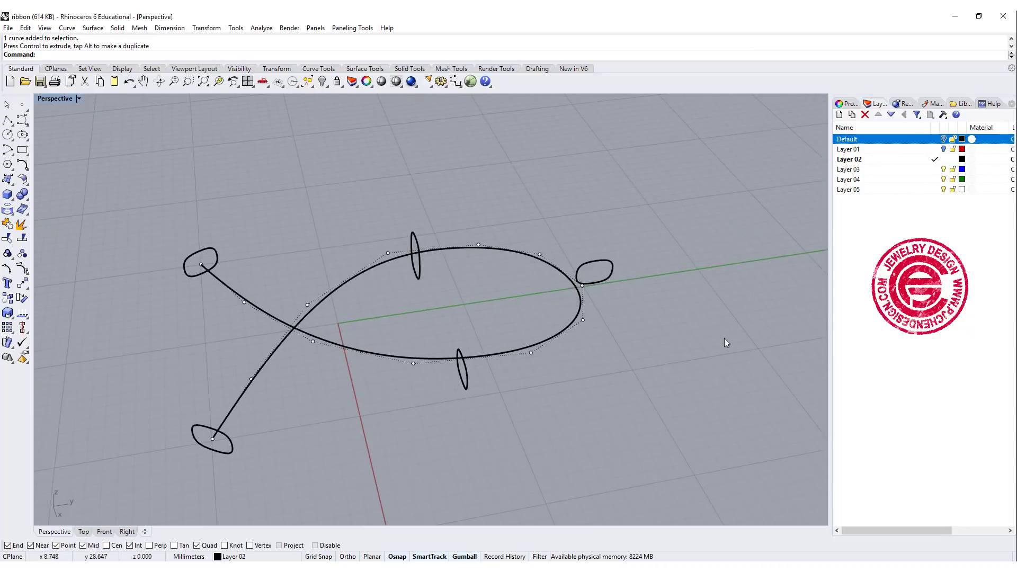
{"action": "right_click_drag", "start_coordinate": [726, 343], "coordinate": [601, 335]}
{"action": "left_click", "coordinate": [608, 338]}
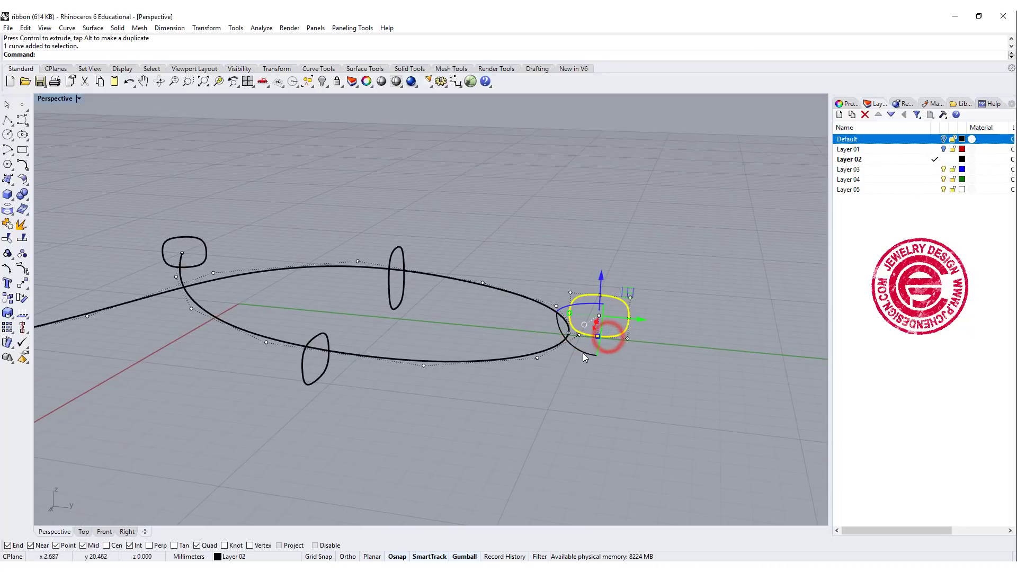
{"action": "left_click_drag", "start_coordinate": [583, 353], "coordinate": [633, 366]}
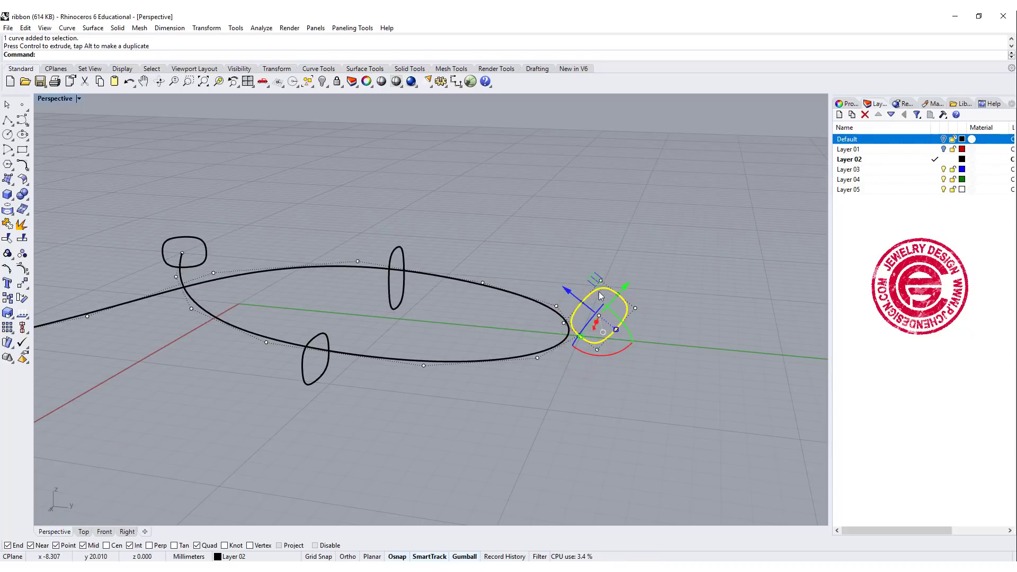
{"action": "left_click_drag", "start_coordinate": [596, 283], "coordinate": [575, 294]}
{"action": "left_click", "coordinate": [646, 360]}
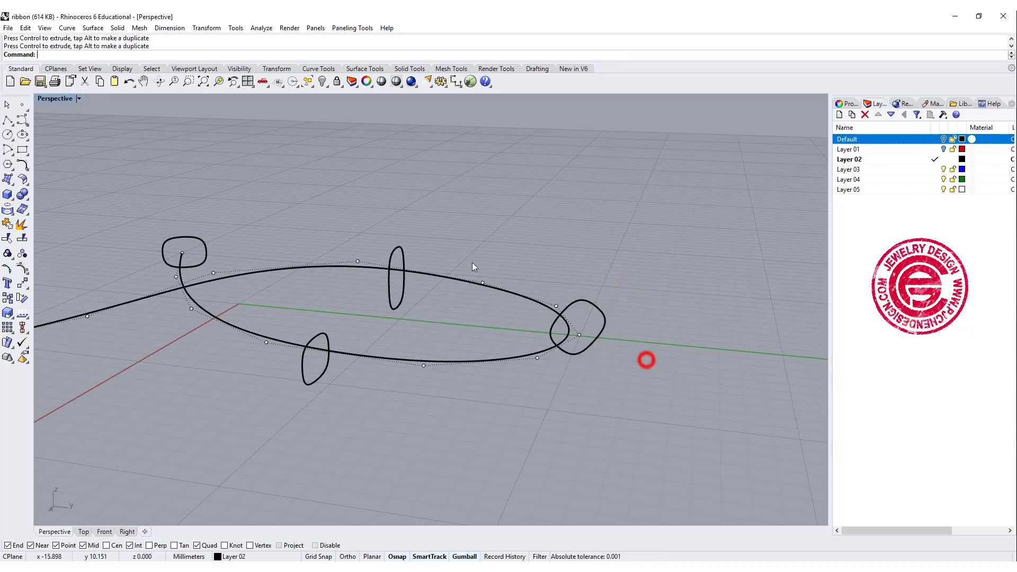
Start a Sweep 1 Rail with the looped curve as the rail.
{"action": "right_click_drag", "start_coordinate": [472, 263], "coordinate": [578, 265]}
{"action": "left_click", "coordinate": [93, 27]}
{"action": "left_click", "coordinate": [123, 63]}
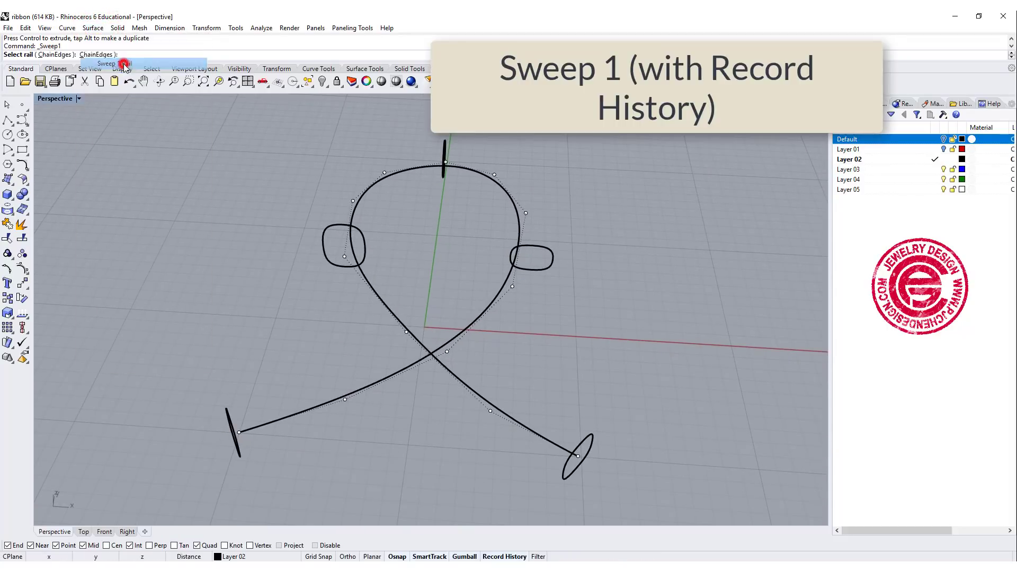
{"action": "left_click", "coordinate": [309, 408]}
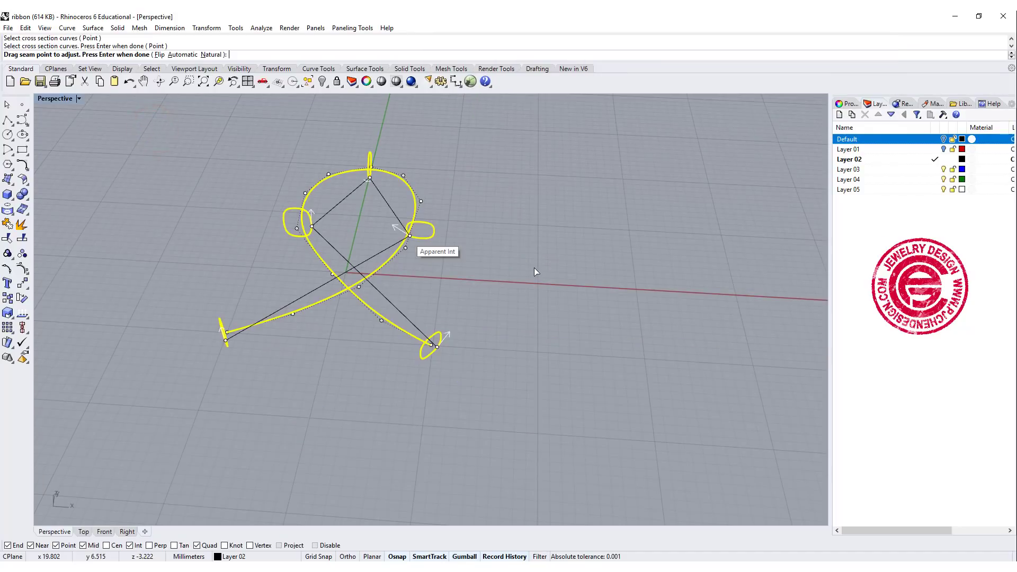
{"action": "scroll", "coordinate": [534, 268], "scroll_direction": "up", "scroll_amount": 4}
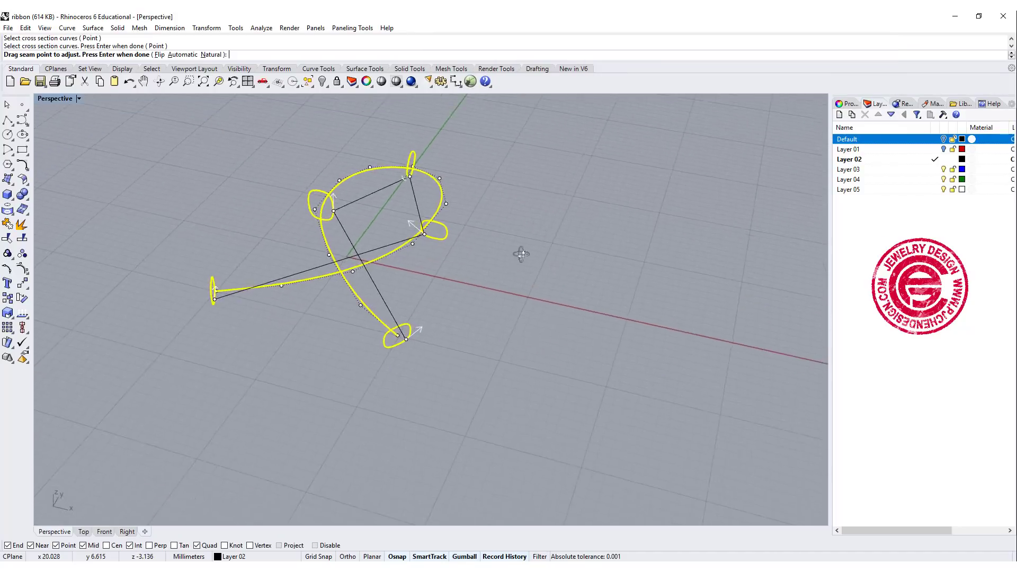
{"action": "right_click_drag", "start_coordinate": [570, 256], "coordinate": [593, 244]}
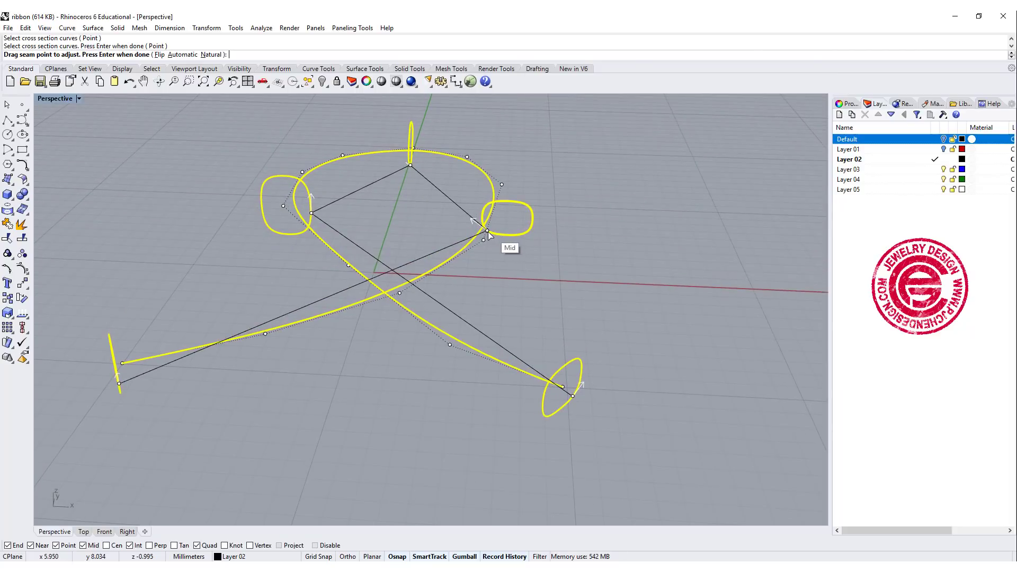
Reposition the seam points on the right, left and lower-left profiles.
{"action": "left_click", "coordinate": [488, 231]}
{"action": "left_click", "coordinate": [508, 234]}
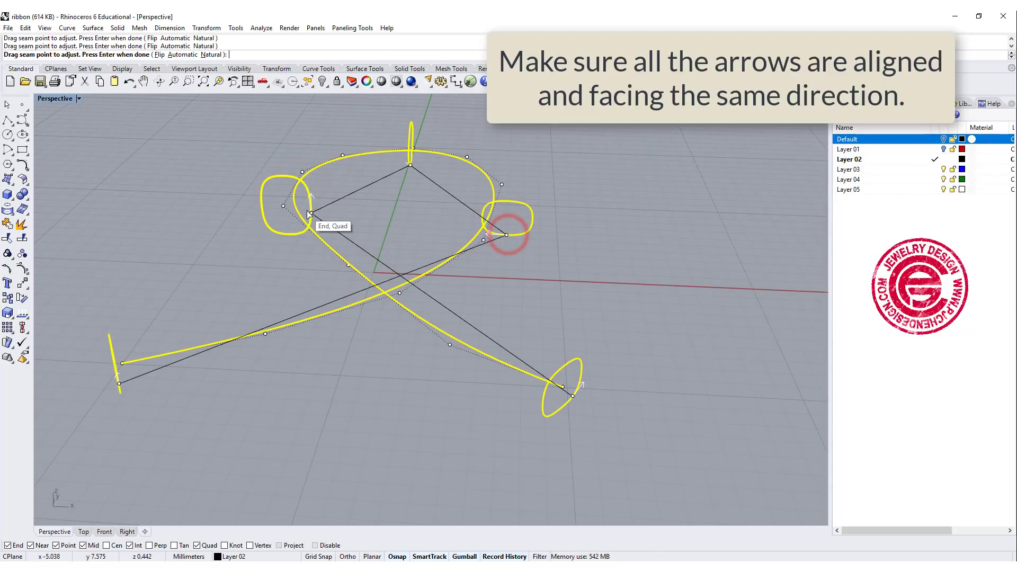
{"action": "left_click_drag", "start_coordinate": [311, 212], "coordinate": [289, 235]}
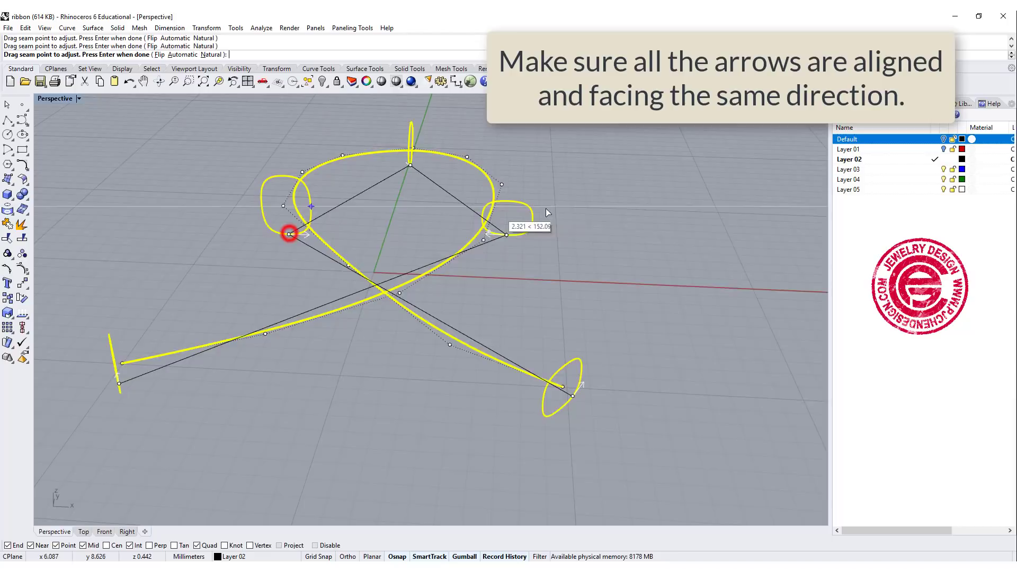
{"action": "right_click_drag", "start_coordinate": [545, 209], "coordinate": [649, 229]}
{"action": "left_click_drag", "start_coordinate": [654, 220], "coordinate": [224, 360]}
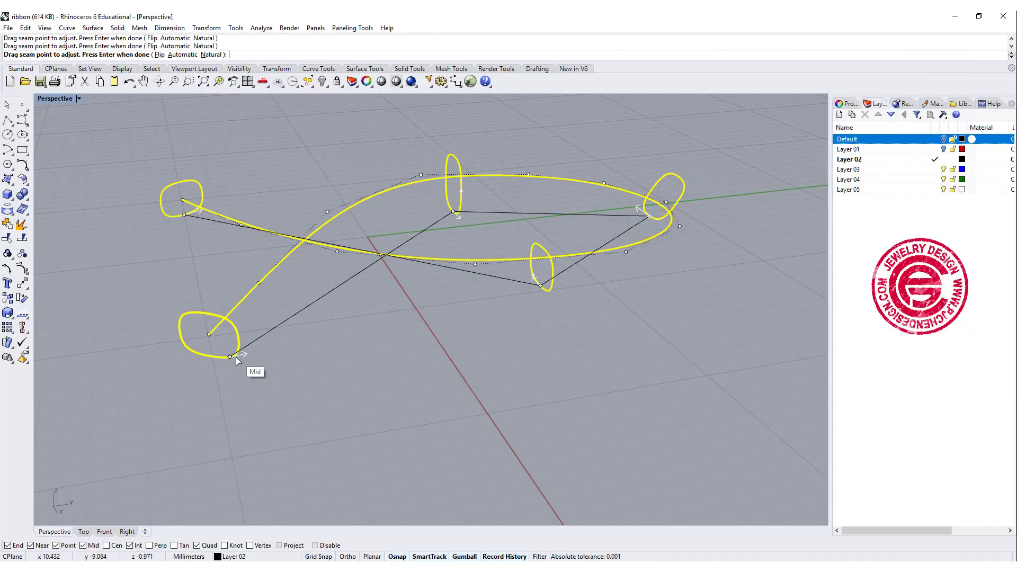
{"action": "left_click", "coordinate": [230, 356]}
{"action": "left_click", "coordinate": [210, 360]}
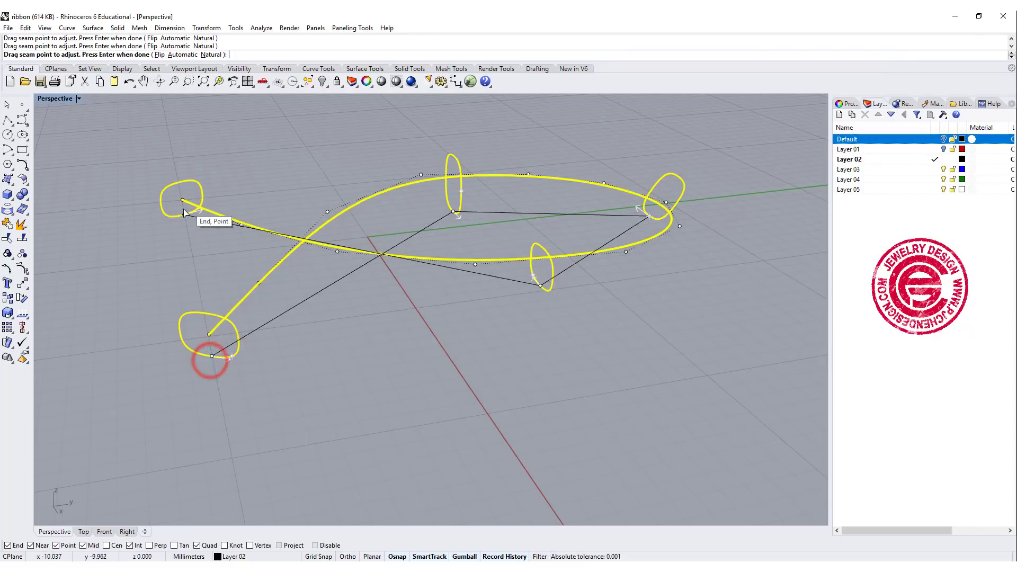
Align the right loop's seam direction, check all seam arrows, and finish seam editing.
{"action": "right_click_drag", "start_coordinate": [473, 351], "coordinate": [610, 422]}
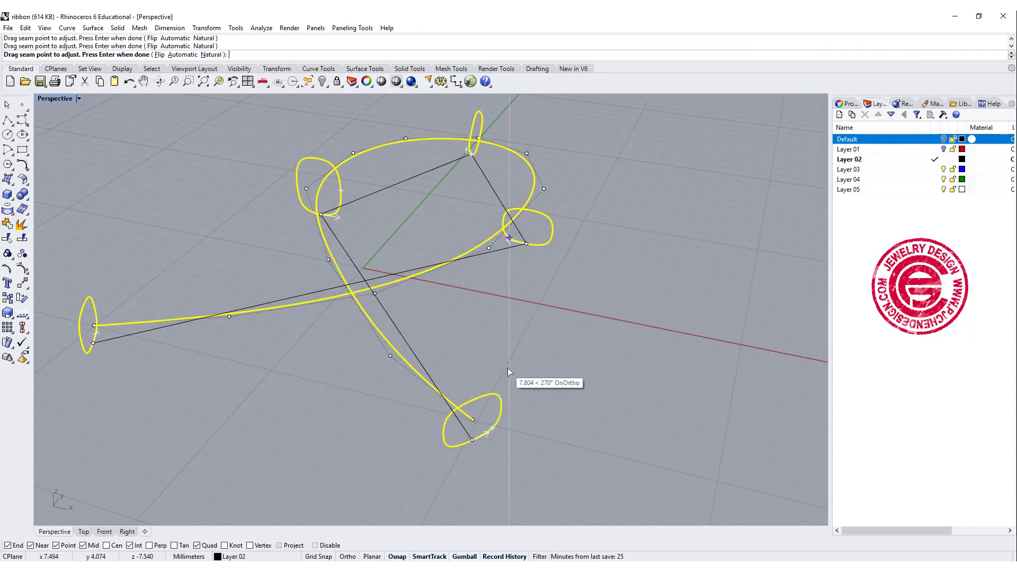
{"action": "left_click_drag", "start_coordinate": [508, 371], "coordinate": [537, 370]}
{"action": "right_click_drag", "start_coordinate": [519, 368], "coordinate": [357, 403]}
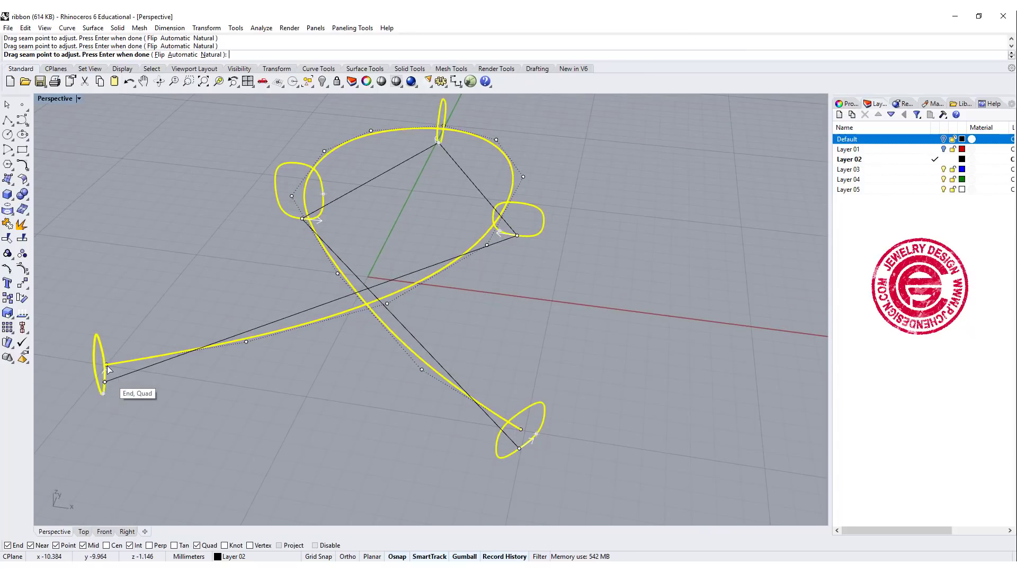
{"action": "right_click_drag", "start_coordinate": [451, 135], "coordinate": [604, 183]}
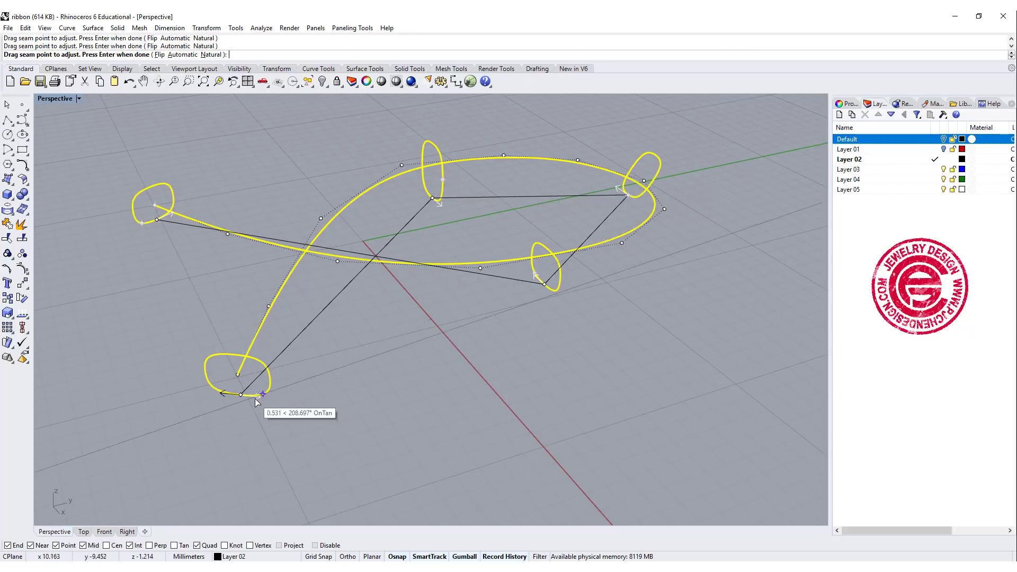
{"action": "right_click_drag", "start_coordinate": [463, 423], "coordinate": [523, 380]}
{"action": "scroll", "coordinate": [523, 380], "scroll_direction": "down", "scroll_amount": 6}
{"action": "right_click", "coordinate": [573, 328]}
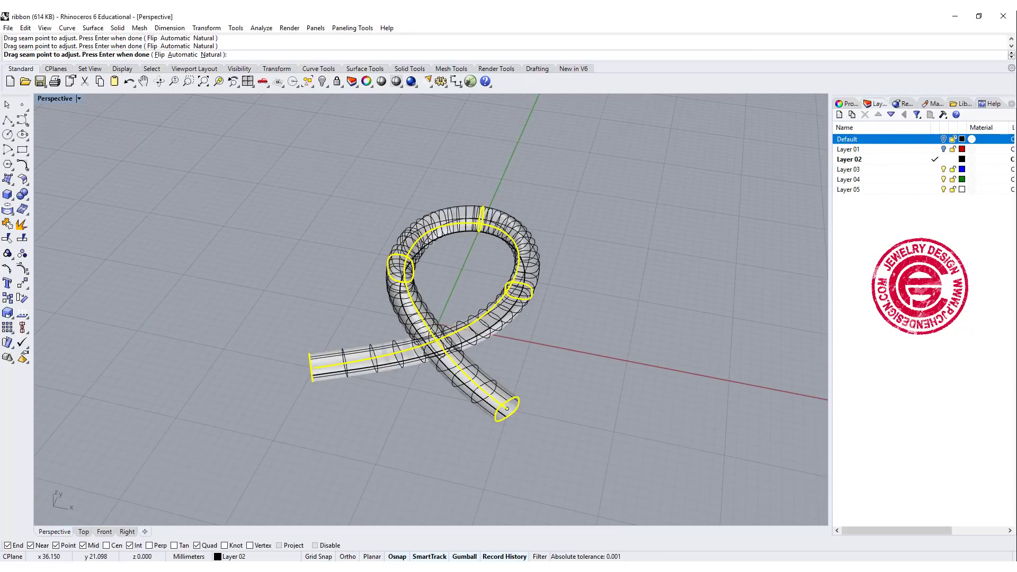
Accept the seams and create the sweep with the Freeform style.
{"action": "key", "text": "Return"}
{"action": "right_click_drag", "start_coordinate": [507, 345], "coordinate": [555, 391]}
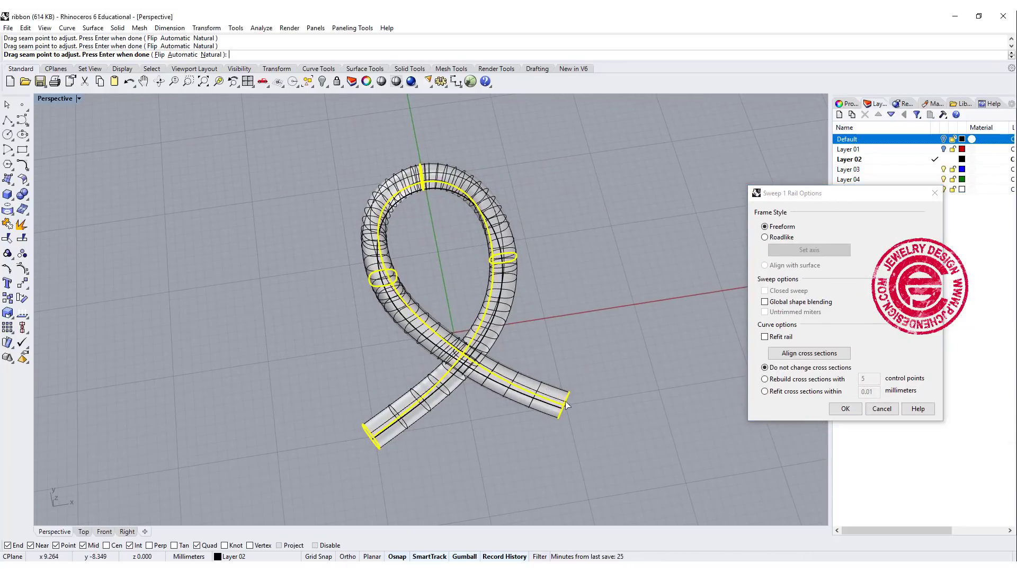
{"action": "left_click", "coordinate": [846, 410]}
{"action": "right_click_drag", "start_coordinate": [572, 288], "coordinate": [552, 284]}
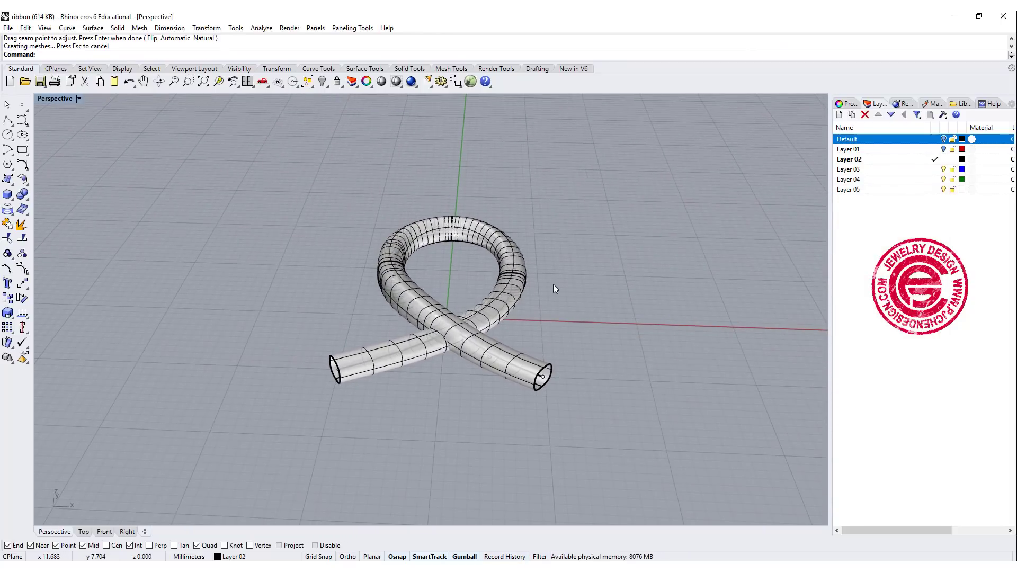
Select the profile curve at the tube's open end and align the gumball to it.
{"action": "left_click", "coordinate": [337, 382]}
{"action": "left_click", "coordinate": [386, 407]}
{"action": "right_click_drag", "start_coordinate": [422, 390], "coordinate": [485, 417]}
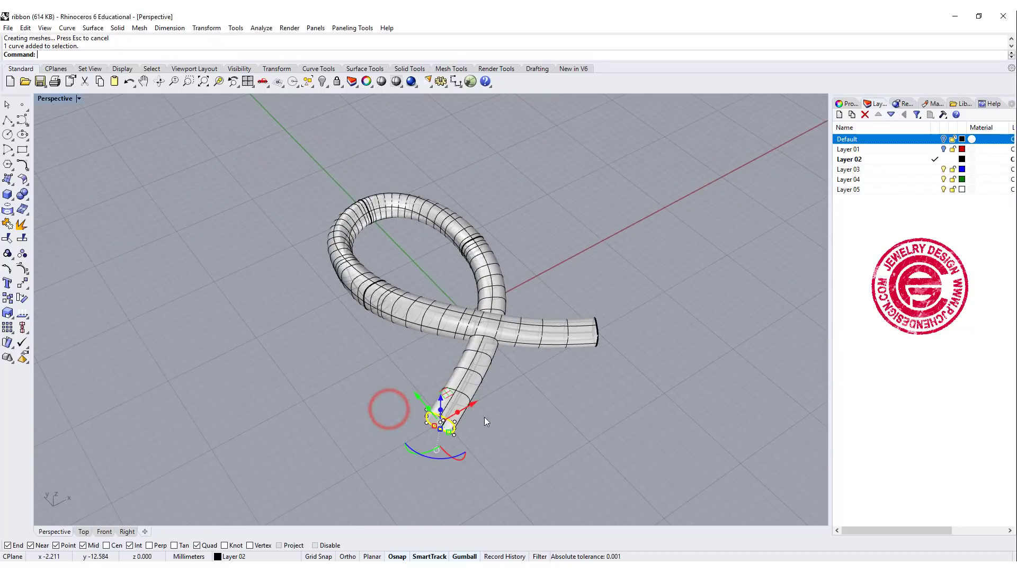
{"action": "scroll", "coordinate": [421, 420], "scroll_direction": "up", "scroll_amount": 5}
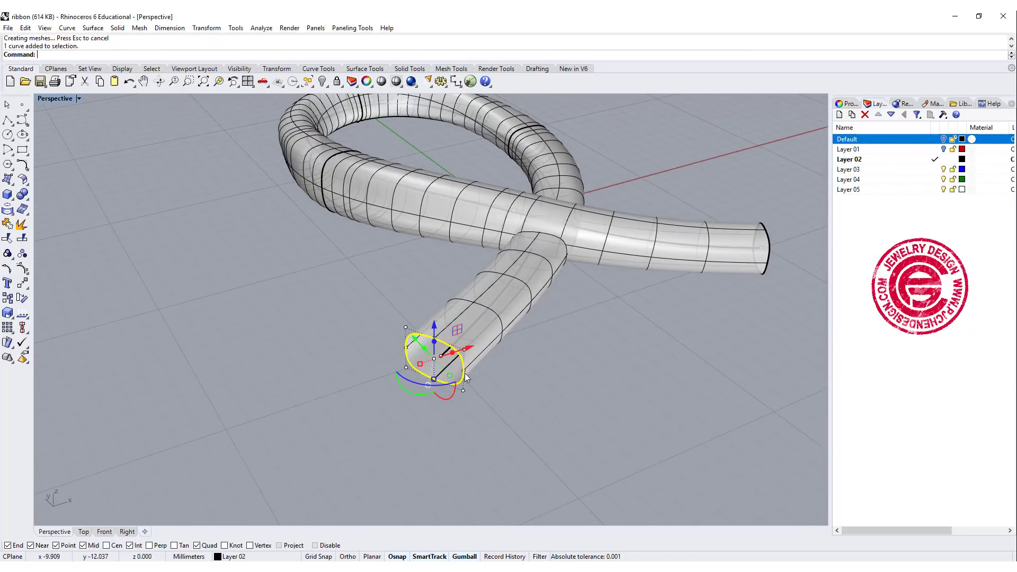
{"action": "scroll", "coordinate": [465, 378], "scroll_direction": "up", "scroll_amount": 3}
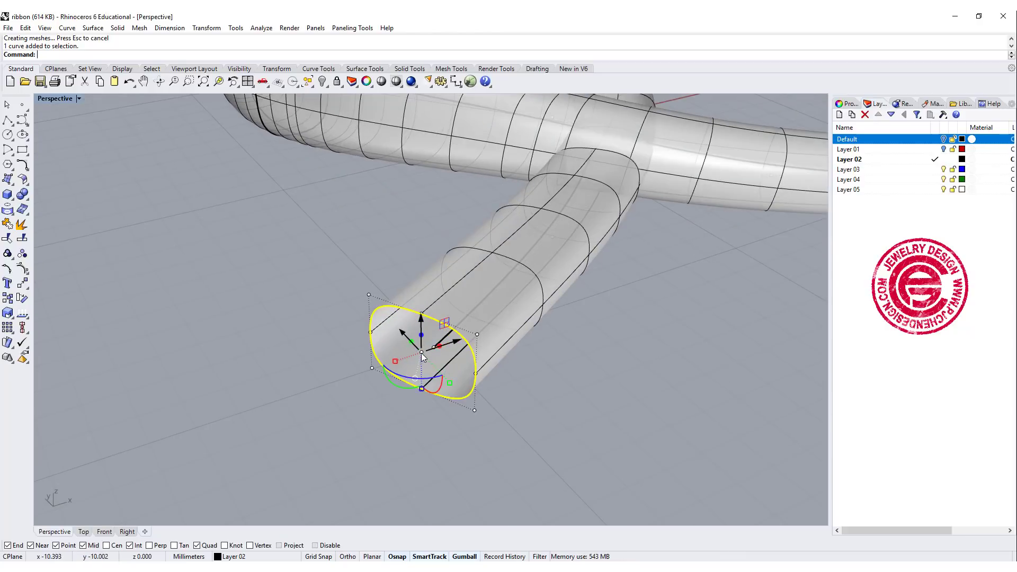
{"action": "right_click_drag", "start_coordinate": [421, 353], "coordinate": [461, 370]}
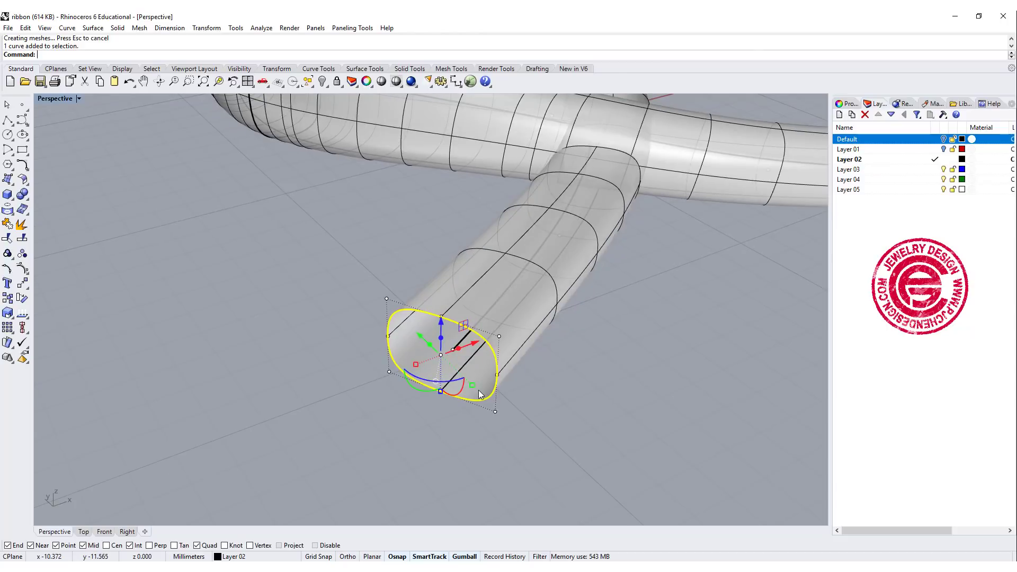
{"action": "left_click", "coordinate": [435, 384]}
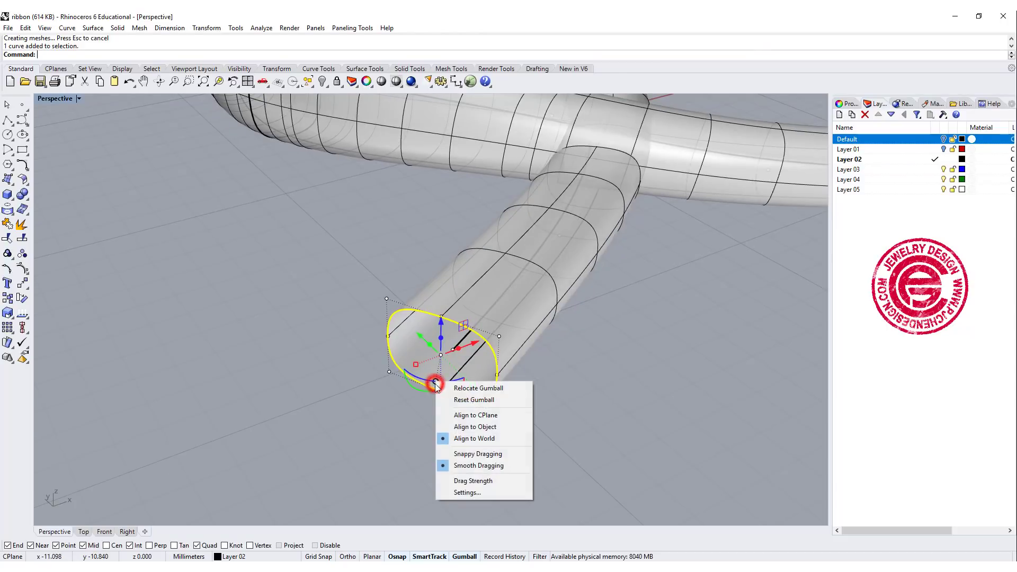
{"action": "left_click", "coordinate": [475, 427]}
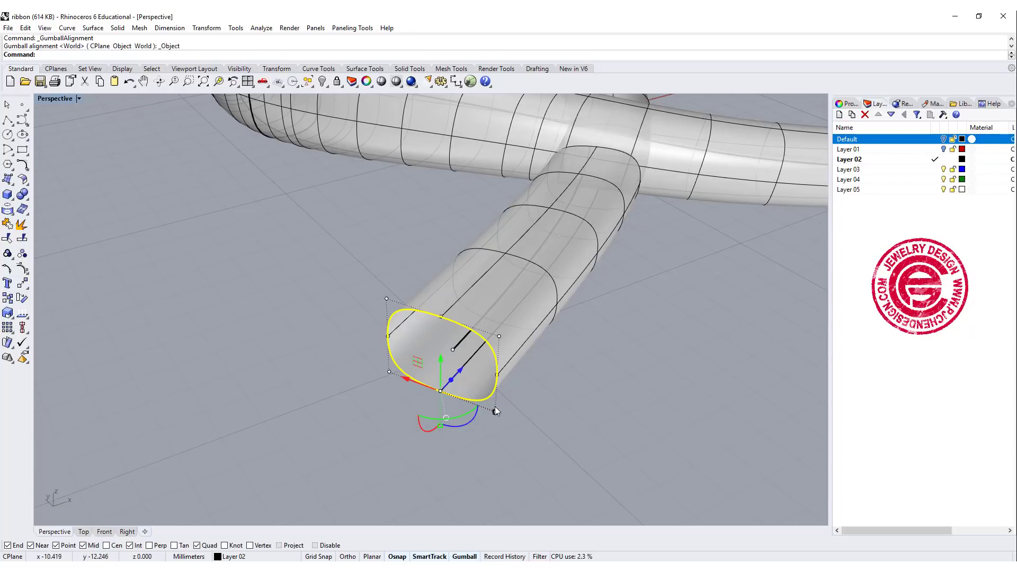
Scale that end profile outward so the swept ribbon flares at that end.
{"action": "right_click_drag", "start_coordinate": [494, 411], "coordinate": [486, 396]}
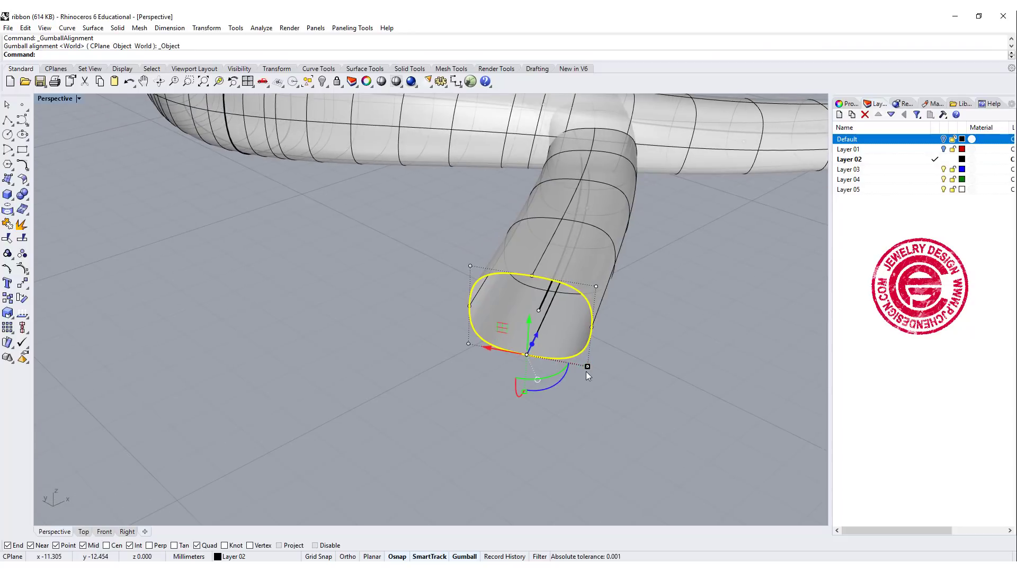
{"action": "left_click_drag", "start_coordinate": [588, 366], "coordinate": [623, 372]}
{"action": "scroll", "coordinate": [653, 343], "scroll_direction": "down", "scroll_amount": 5}
Enlarge the profile curve at the ribbon's other open end.
{"action": "right_click_drag", "start_coordinate": [654, 343], "coordinate": [535, 356]}
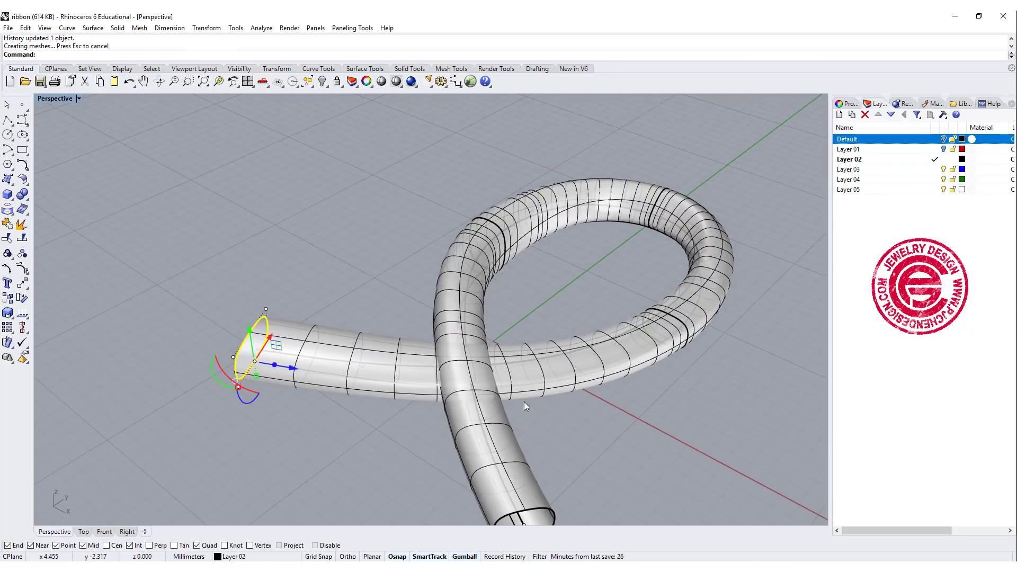
{"action": "mouse_move", "coordinate": [523, 401]}
{"action": "right_mouse_down"}
{"action": "mouse_move", "coordinate": [535, 405]}
{"action": "mouse_move", "coordinate": [519, 395]}
{"action": "right_mouse_up"}
{"action": "left_click", "coordinate": [514, 399]}
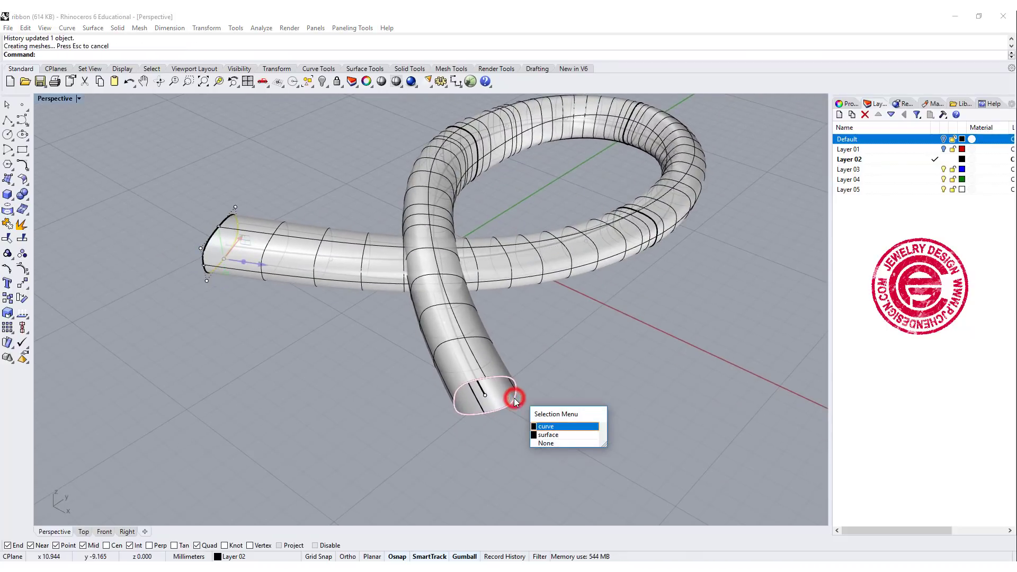
{"action": "left_click", "coordinate": [544, 427]}
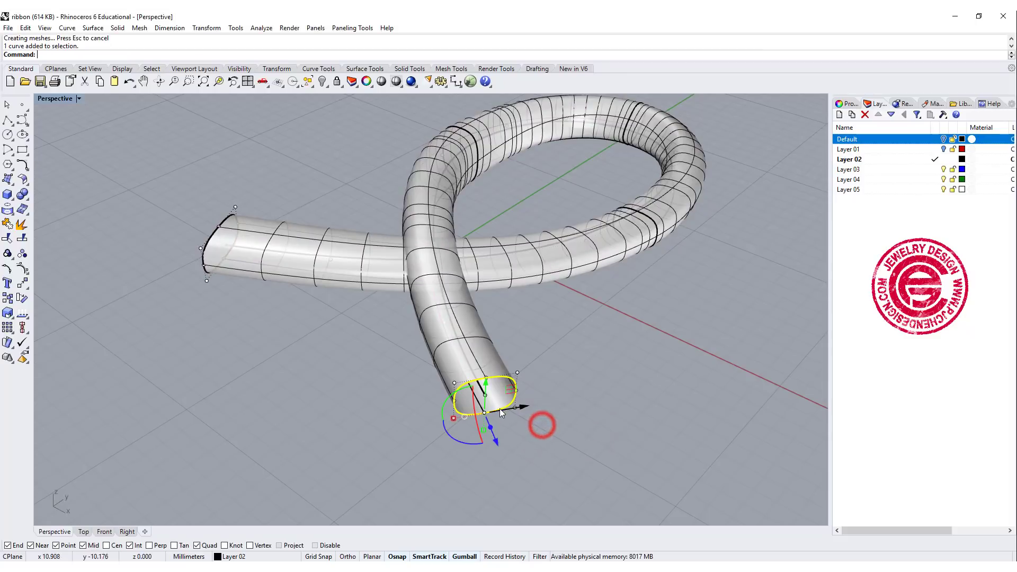
{"action": "left_click_drag", "start_coordinate": [453, 418], "coordinate": [435, 422]}
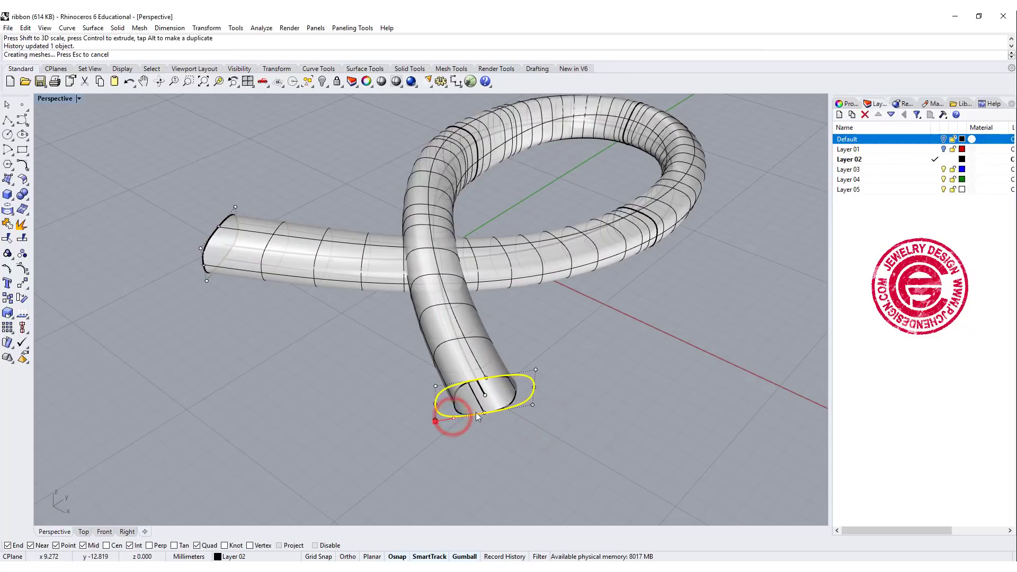
{"action": "right_click_drag", "start_coordinate": [660, 385], "coordinate": [421, 288]}
Tilt two cross-section curves on the loop so the tube twists through them.
{"action": "left_click", "coordinate": [424, 285]}
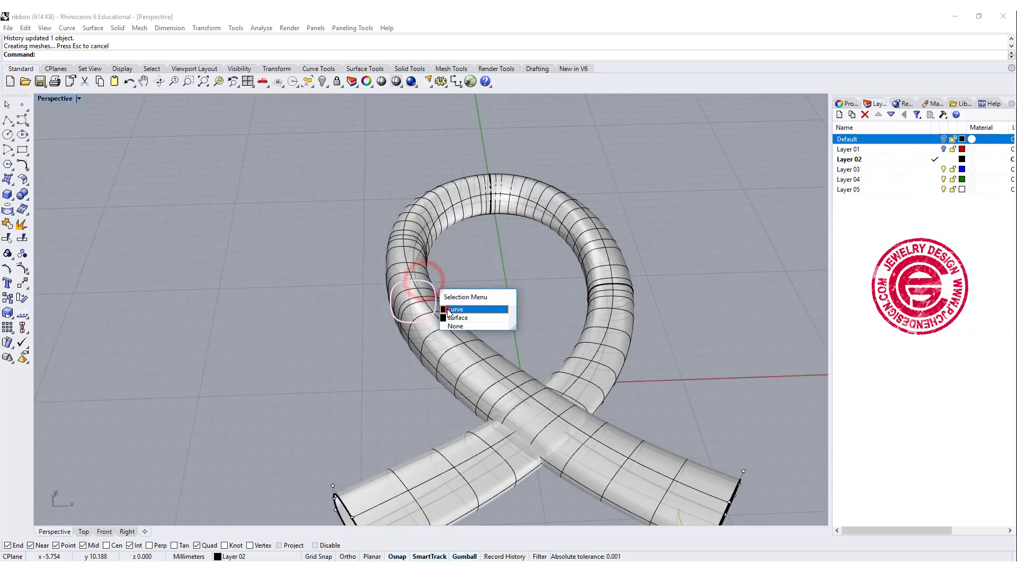
{"action": "left_click", "coordinate": [456, 307]}
{"action": "right_click_drag", "start_coordinate": [403, 322], "coordinate": [438, 333]}
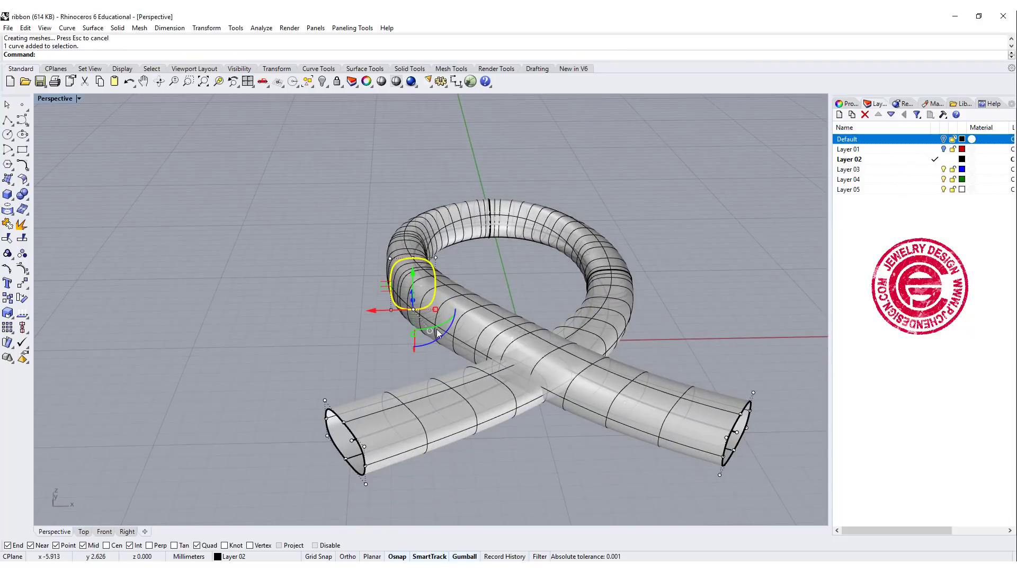
{"action": "left_click_drag", "start_coordinate": [446, 339], "coordinate": [481, 361]}
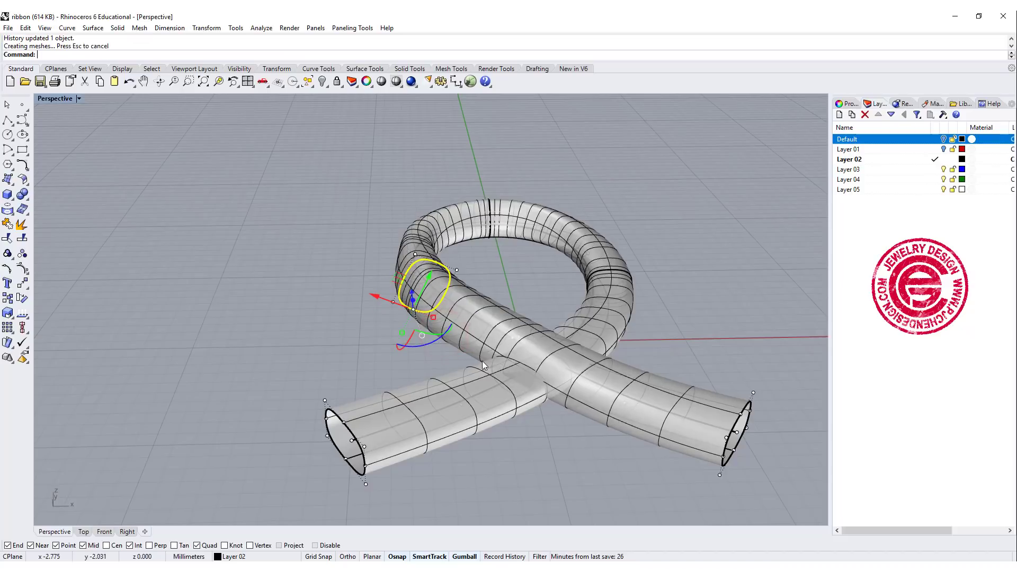
{"action": "left_click", "coordinate": [623, 275]}
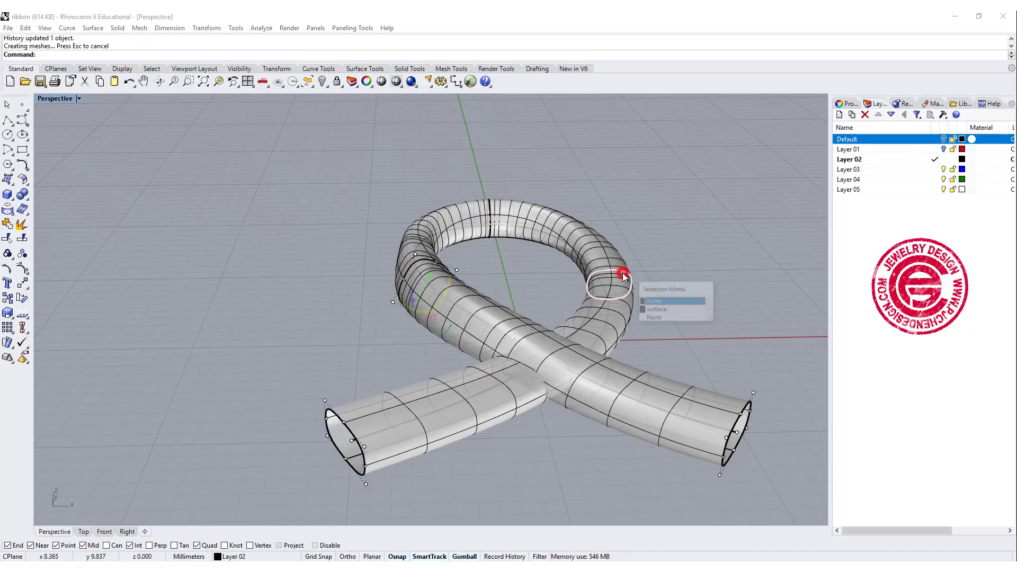
{"action": "left_click", "coordinate": [655, 301]}
{"action": "right_click_drag", "start_coordinate": [657, 317], "coordinate": [626, 312]}
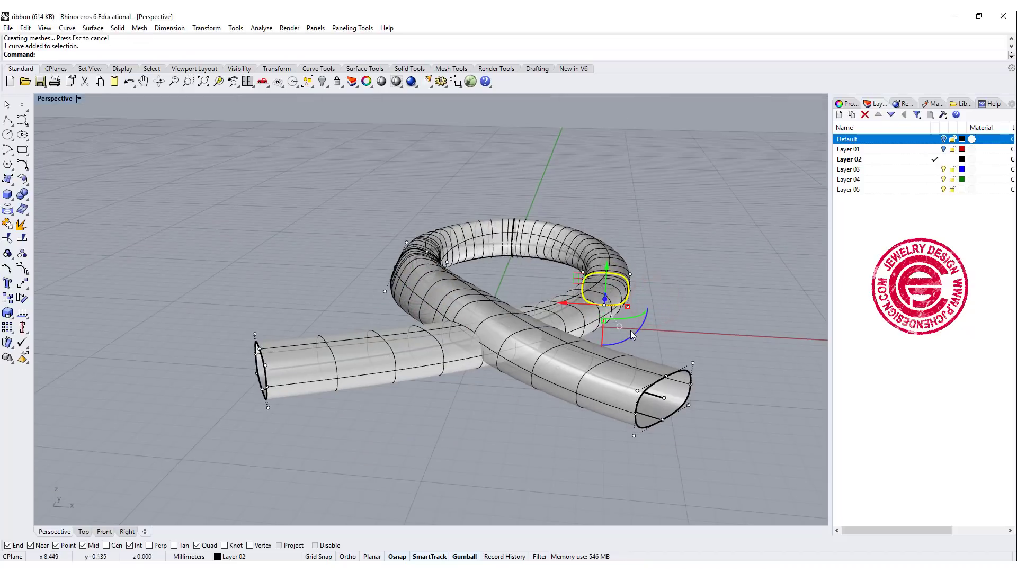
{"action": "left_click_drag", "start_coordinate": [631, 334], "coordinate": [665, 302]}
Shift the section curve at the top of the loop sideways.
{"action": "right_click_drag", "start_coordinate": [678, 277], "coordinate": [558, 272]}
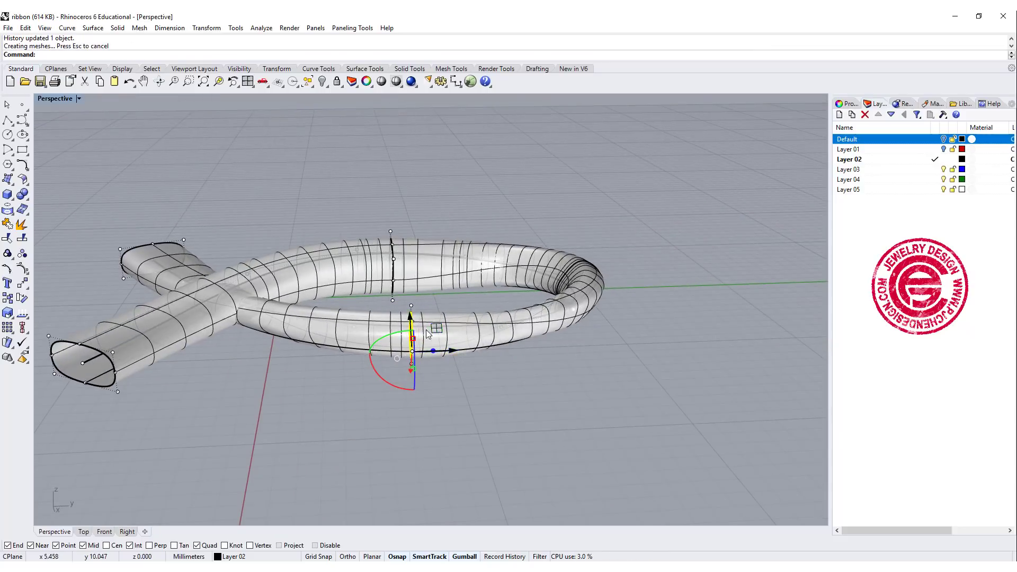
{"action": "right_click_drag", "start_coordinate": [436, 329], "coordinate": [536, 350]}
{"action": "scroll", "coordinate": [572, 316], "scroll_direction": "up", "scroll_amount": 3}
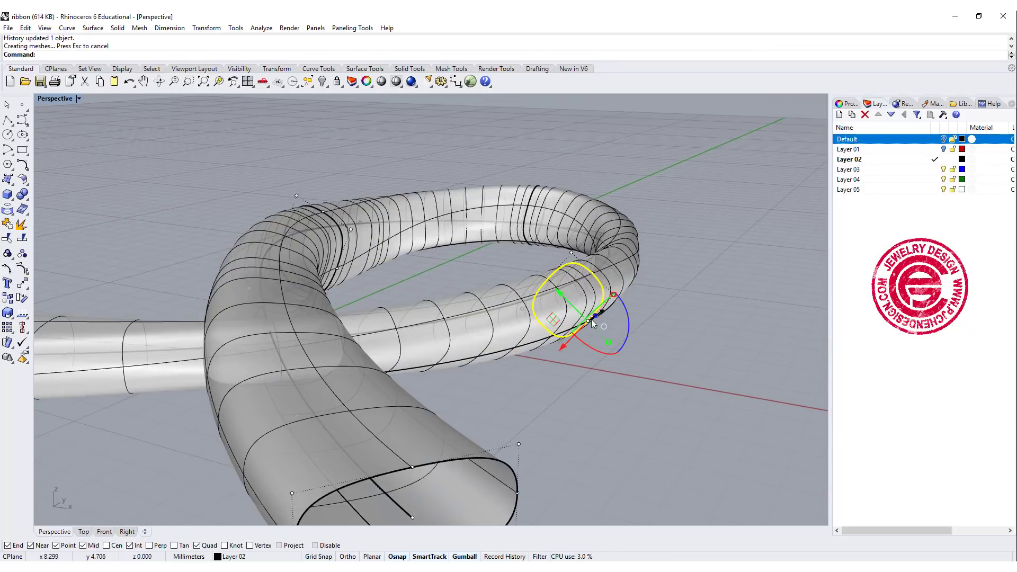
{"action": "right_click_drag", "start_coordinate": [623, 267], "coordinate": [635, 339]}
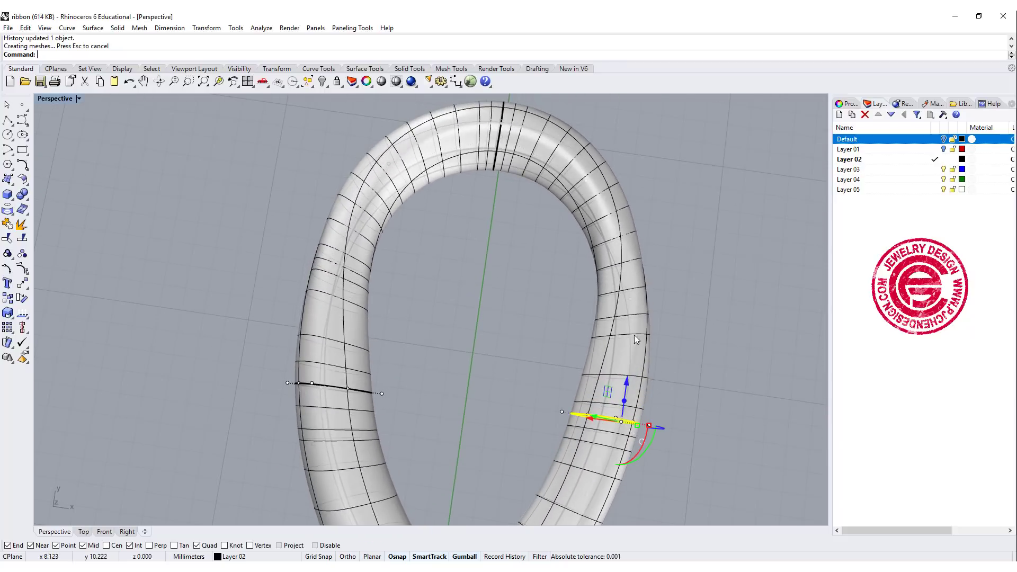
{"action": "left_click", "coordinate": [494, 171]}
{"action": "left_click", "coordinate": [519, 199]}
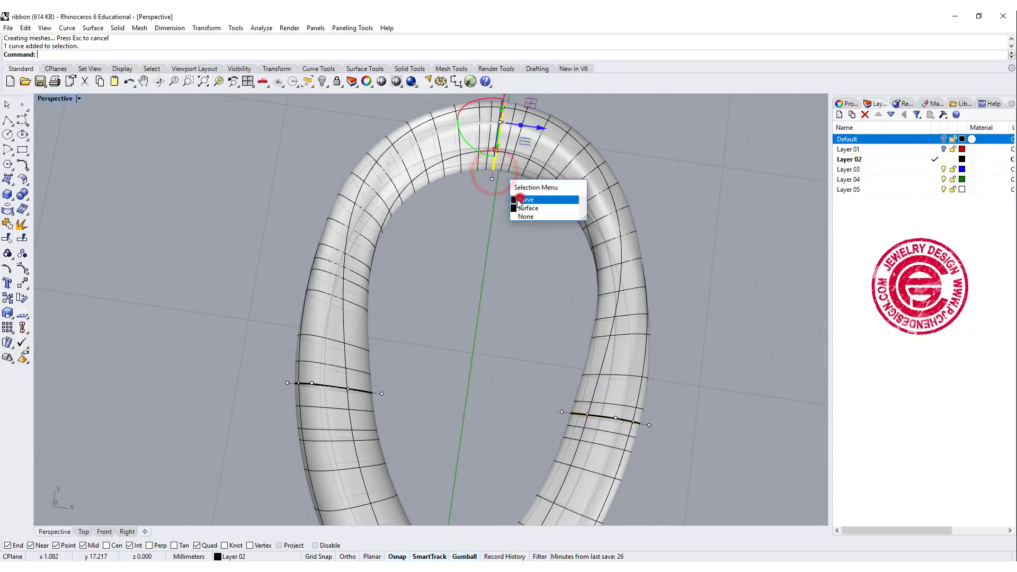
{"action": "right_click_drag", "start_coordinate": [519, 199], "coordinate": [647, 295]}
{"action": "scroll", "coordinate": [596, 320], "scroll_direction": "up", "scroll_amount": 3}
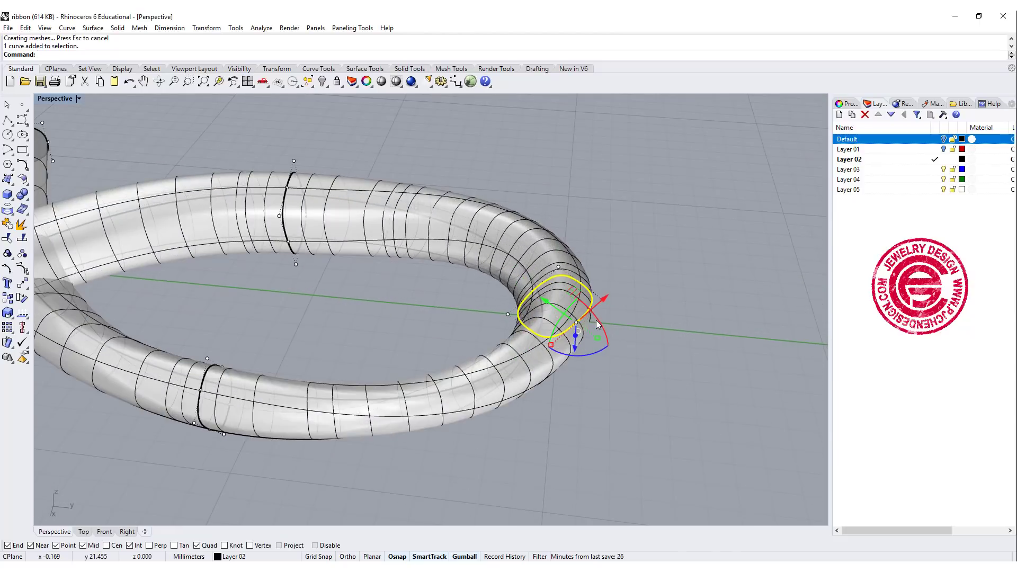
{"action": "right_click_drag", "start_coordinate": [604, 329], "coordinate": [578, 279]}
{"action": "left_click_drag", "start_coordinate": [577, 277], "coordinate": [547, 277]}
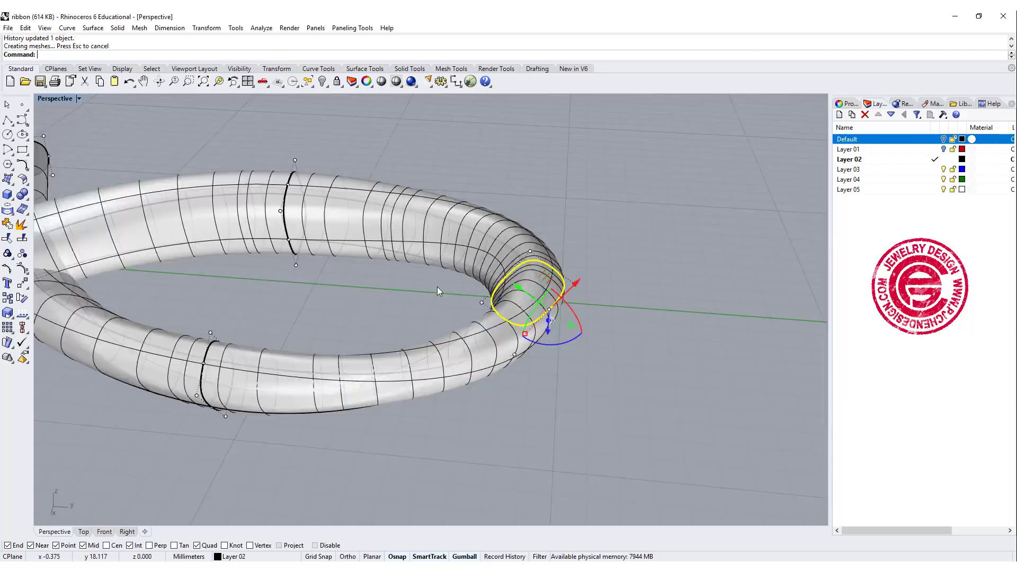
Rotate the cross-section on the loop's left, descending side.
{"action": "right_click_drag", "start_coordinate": [439, 288], "coordinate": [574, 377]}
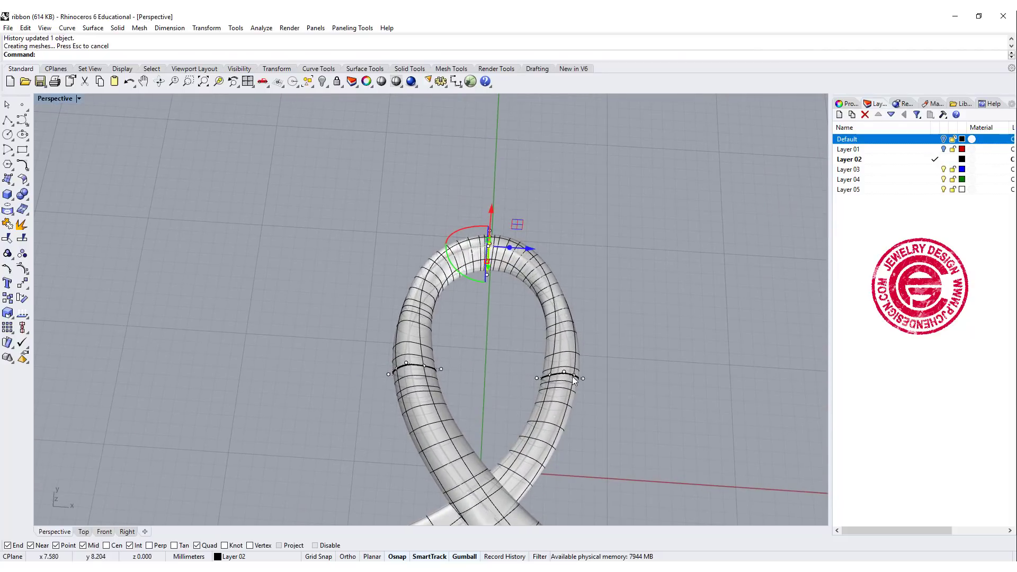
{"action": "left_click_drag", "start_coordinate": [334, 336], "coordinate": [451, 410]}
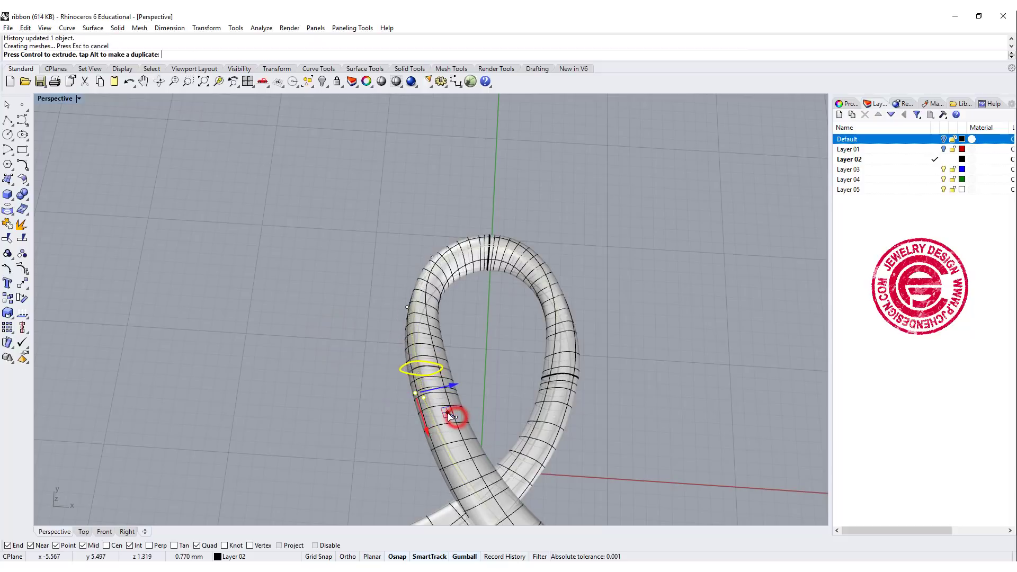
{"action": "right_click_drag", "start_coordinate": [499, 400], "coordinate": [544, 265]}
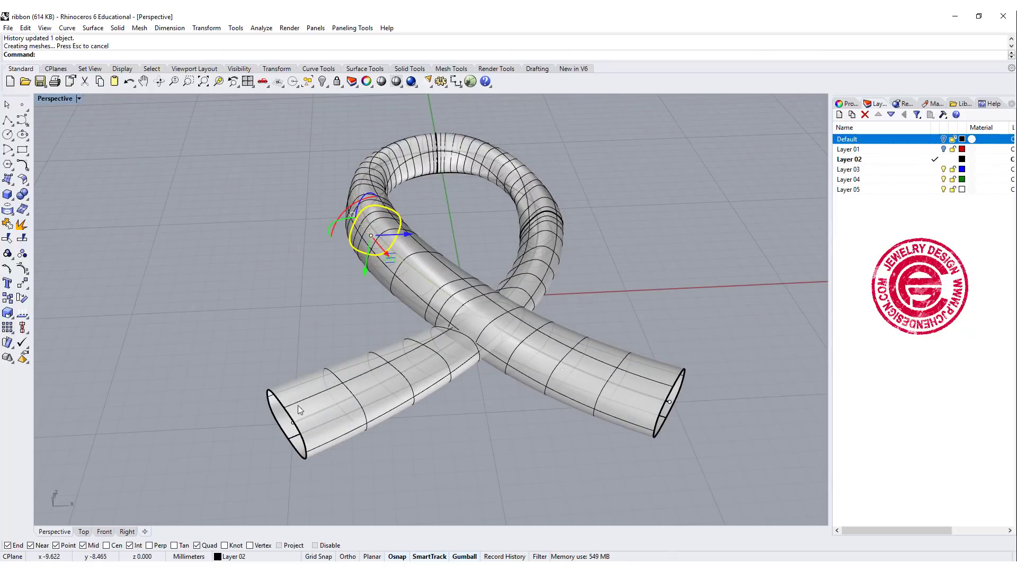
{"action": "scroll", "coordinate": [444, 296], "scroll_direction": "down", "scroll_amount": 5}
{"action": "right_click_drag", "start_coordinate": [449, 300], "coordinate": [456, 372]}
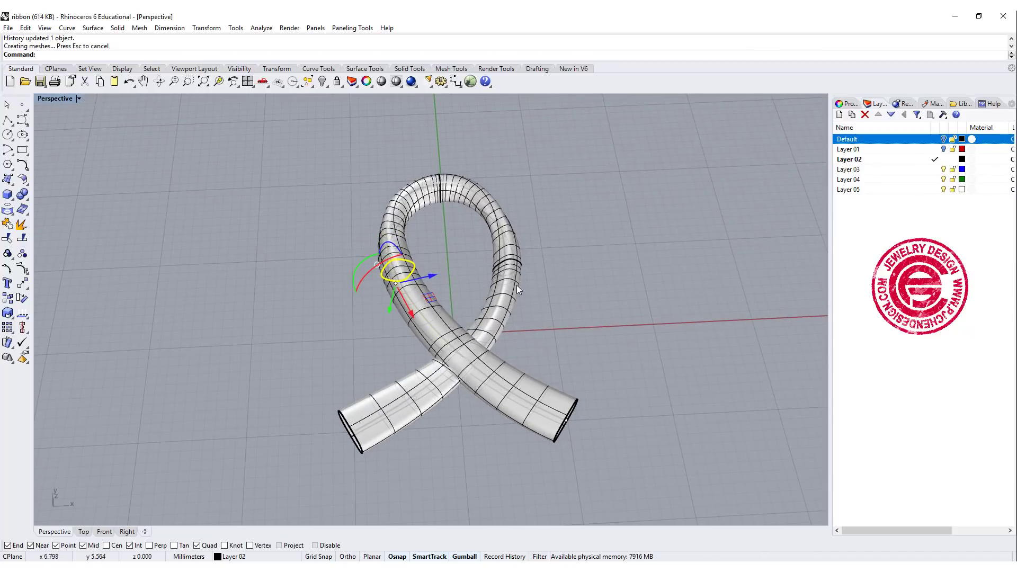
{"action": "right_click_drag", "start_coordinate": [508, 287], "coordinate": [487, 286]}
Move a control point of the ribbon's path curve left, reshaping the loop's right side.
{"action": "left_click", "coordinate": [450, 275]}
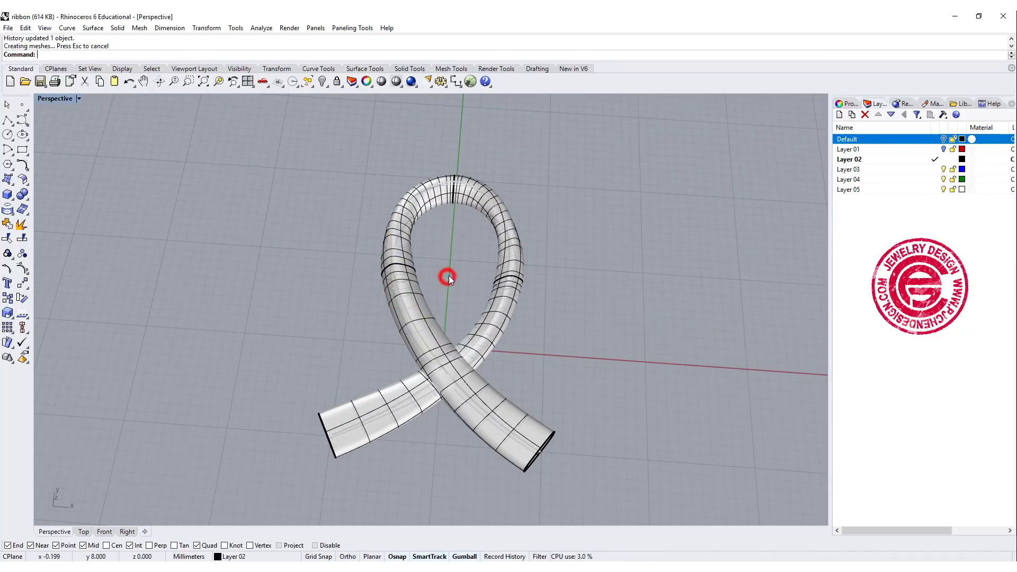
{"action": "left_click", "coordinate": [502, 293]}
{"action": "left_click", "coordinate": [502, 301]}
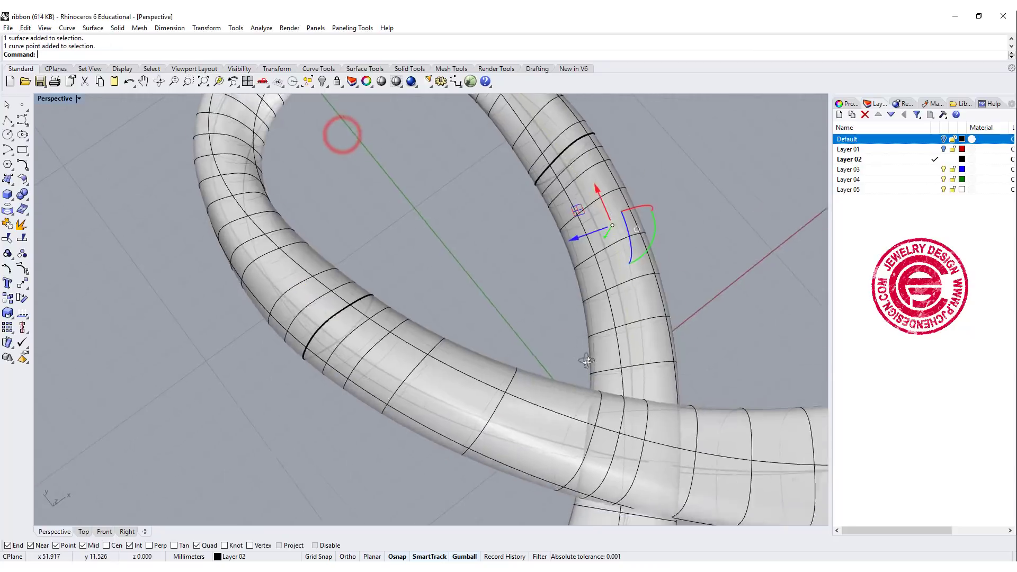
{"action": "right_click_drag", "start_coordinate": [586, 360], "coordinate": [536, 362]}
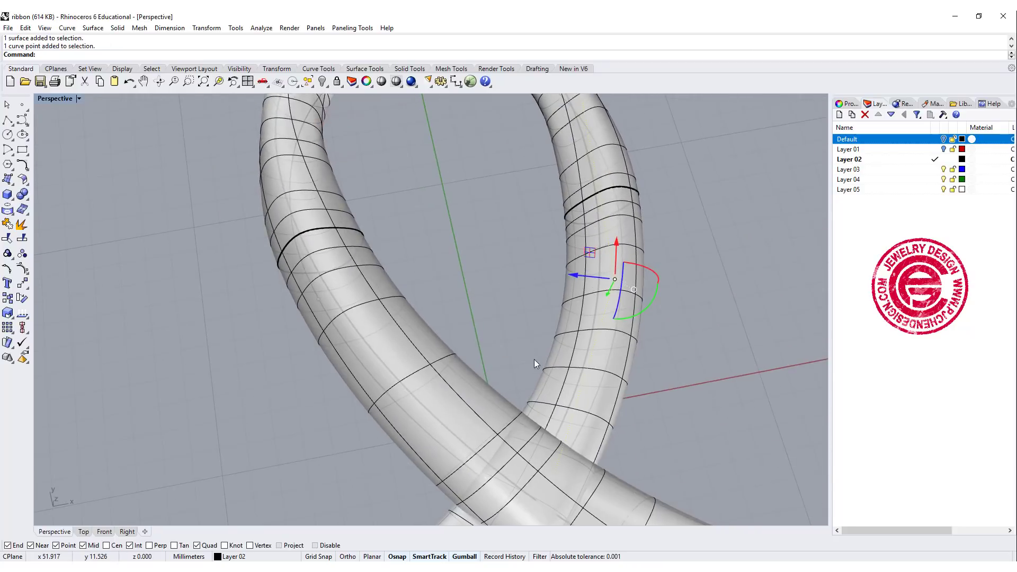
{"action": "scroll", "coordinate": [639, 338], "scroll_direction": "down", "scroll_amount": 5}
{"action": "right_click_drag", "start_coordinate": [640, 339], "coordinate": [609, 336]}
{"action": "left_click_drag", "start_coordinate": [602, 314], "coordinate": [580, 319]}
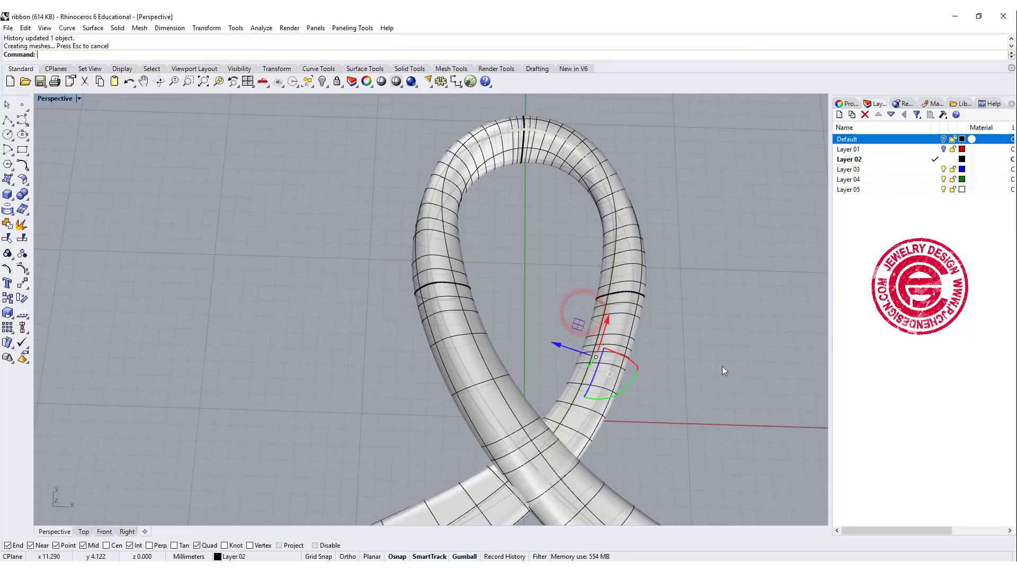
{"action": "right_click_drag", "start_coordinate": [722, 366], "coordinate": [674, 317]}
Rotate a section curve on the loop's right side so the tube twists there.
{"action": "left_click", "coordinate": [633, 261]}
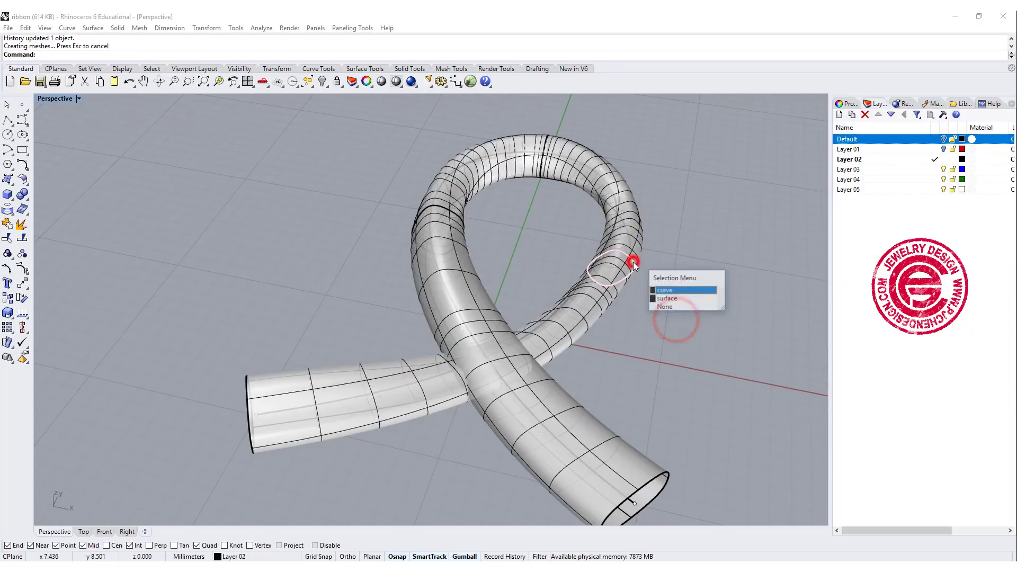
{"action": "left_click", "coordinate": [670, 292]}
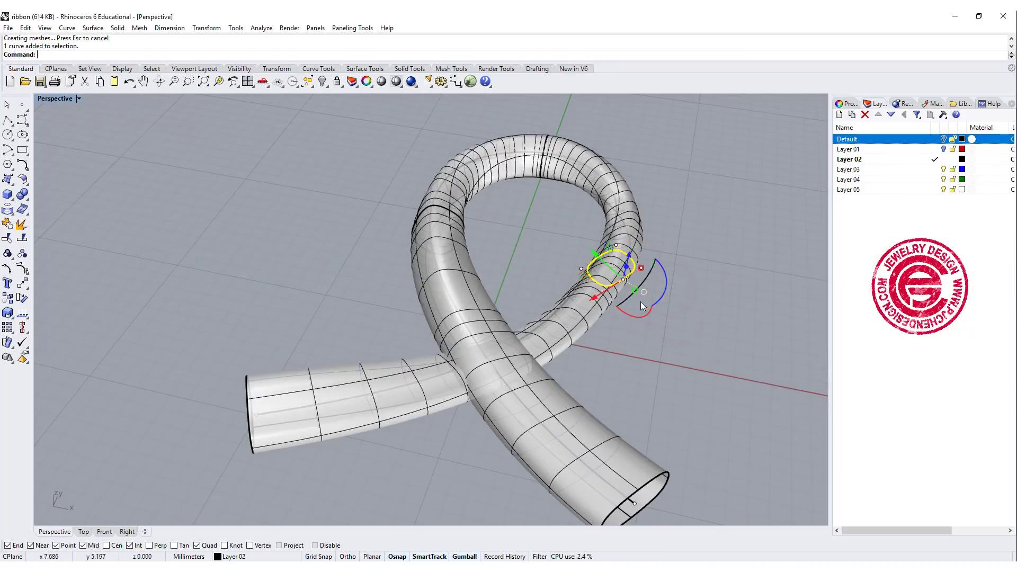
{"action": "left_click_drag", "start_coordinate": [659, 300], "coordinate": [665, 286]}
{"action": "scroll", "coordinate": [645, 264], "scroll_direction": "down", "scroll_amount": 7}
{"action": "right_click_drag", "start_coordinate": [646, 264], "coordinate": [488, 241], "text": "shift"}
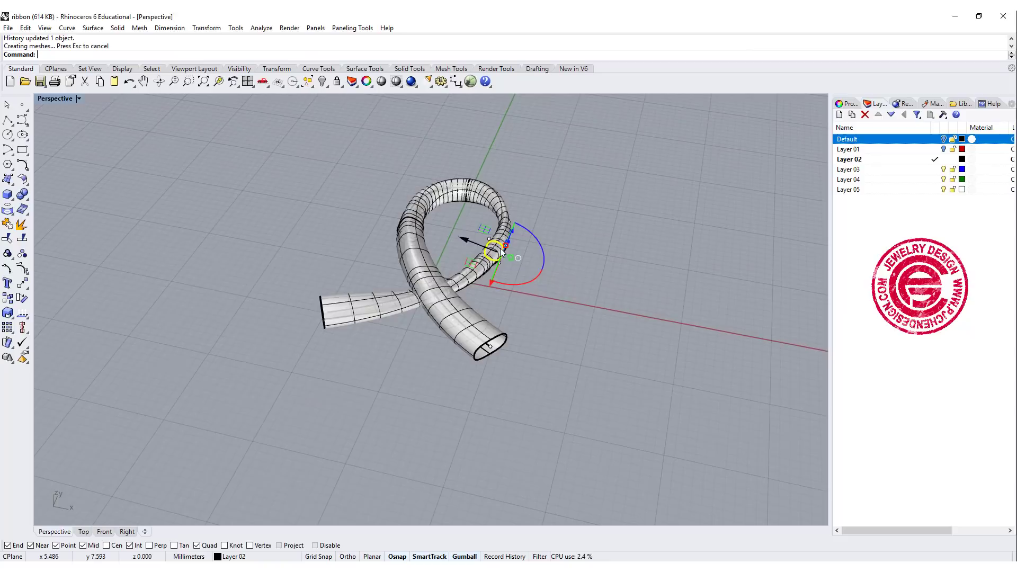
{"action": "right_click_drag", "start_coordinate": [542, 265], "coordinate": [568, 326]}
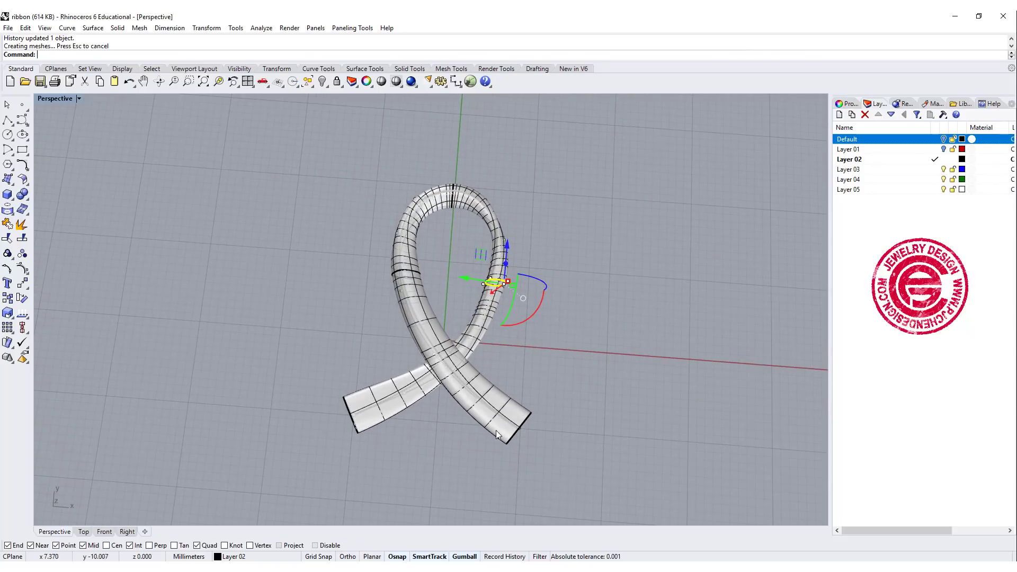
{"action": "scroll", "coordinate": [482, 392], "scroll_direction": "up", "scroll_amount": 5}
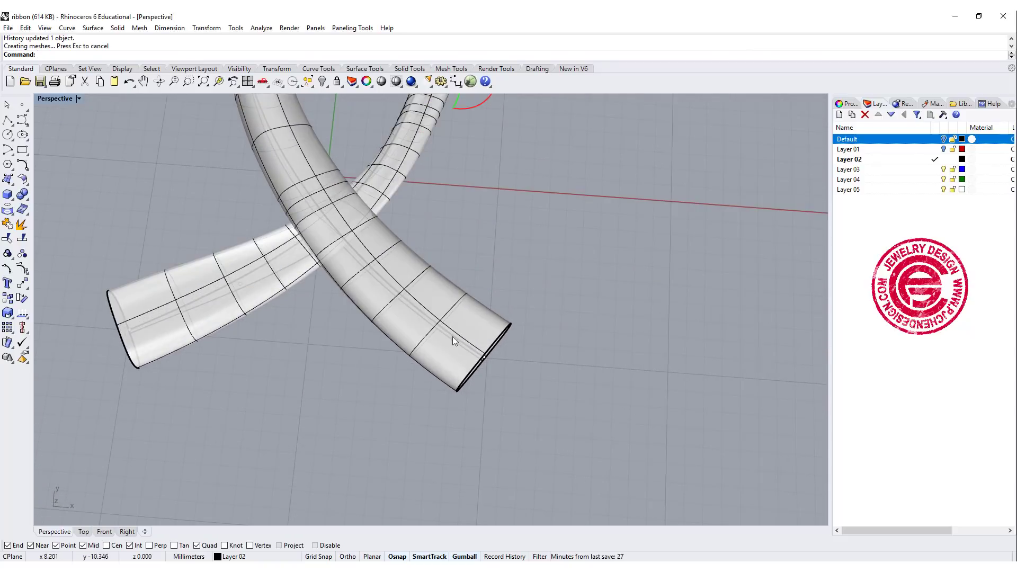
{"action": "scroll", "coordinate": [579, 278], "scroll_direction": "down", "scroll_amount": 5}
Orbit the Perspective view until the tubular and flat-ended ribbons appear side by side.
{"action": "right_click_drag", "start_coordinate": [581, 281], "coordinate": [590, 334]}
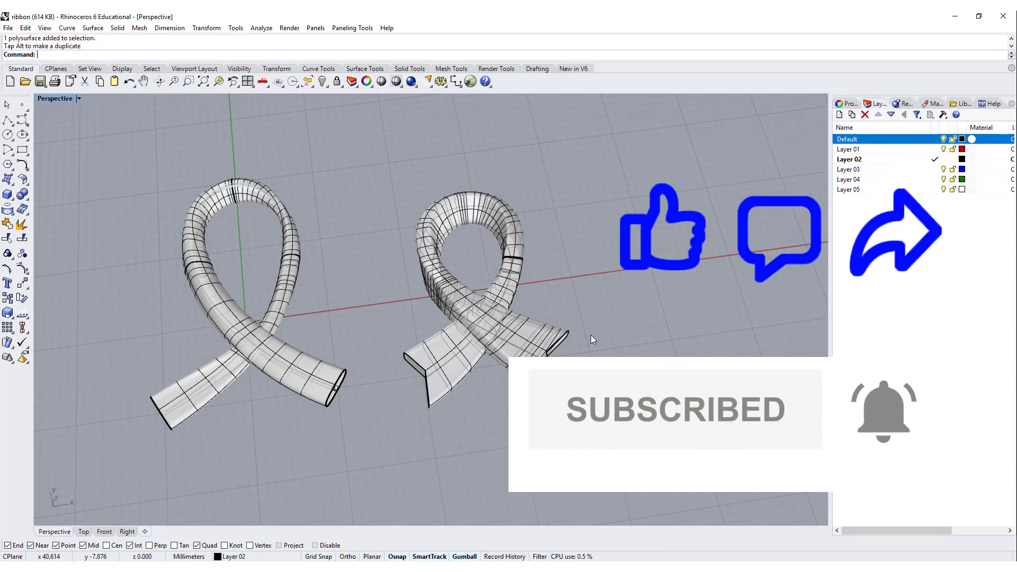
{"action": "right_click_drag", "start_coordinate": [590, 336], "coordinate": [579, 323]}
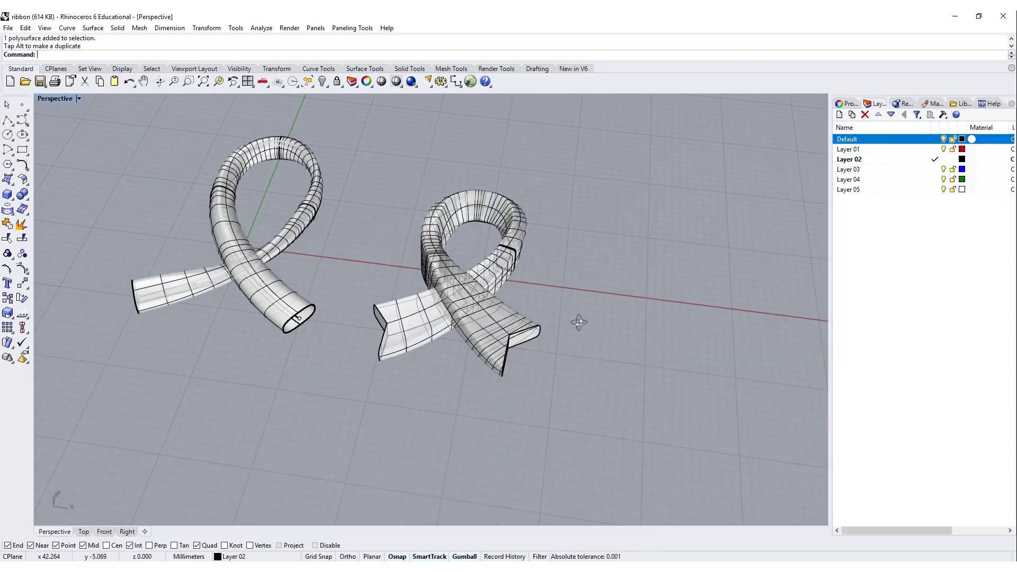